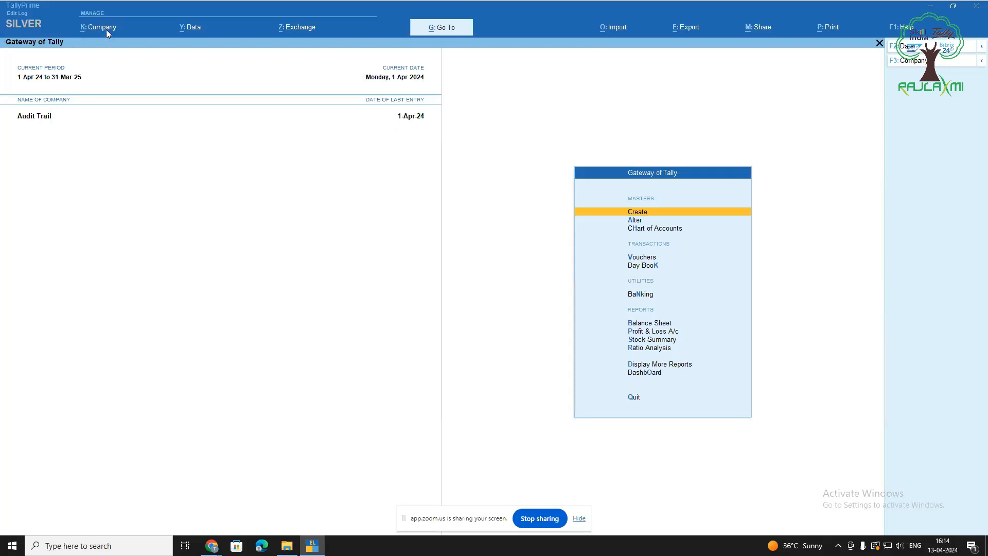
Bring up the Company menu for the loaded Audit Trail company
left_click(107, 34)
Alter the Audit Trail company, check TallyAudit features are enabled, and accept the details
key("Down")
key("Down")
key("Down")
key("Up")
key("Up")
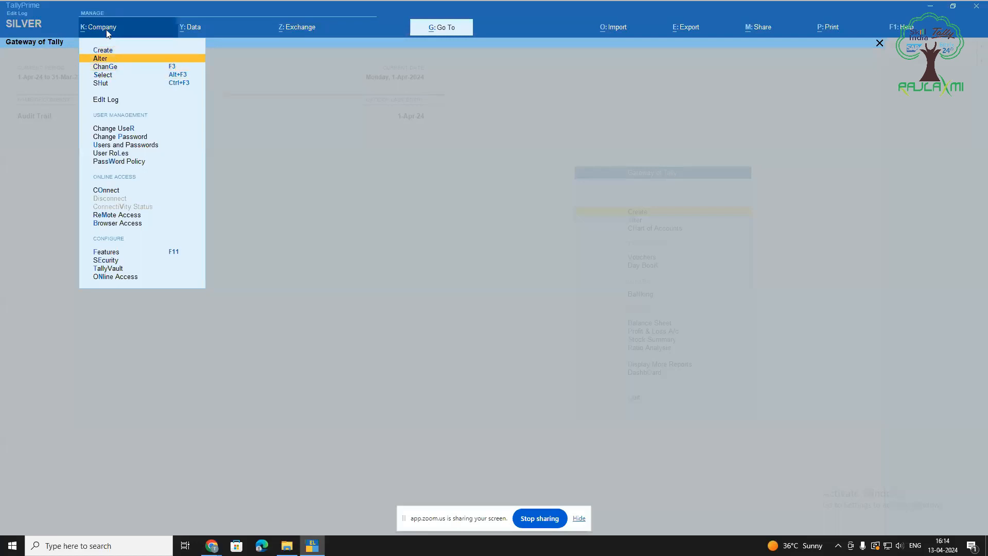
key("Return")
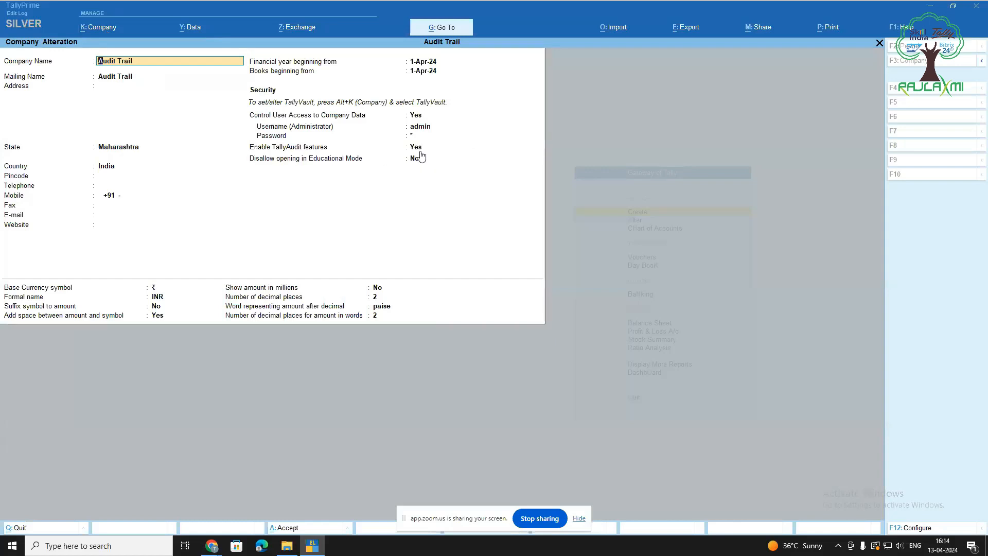
key("ctrl")
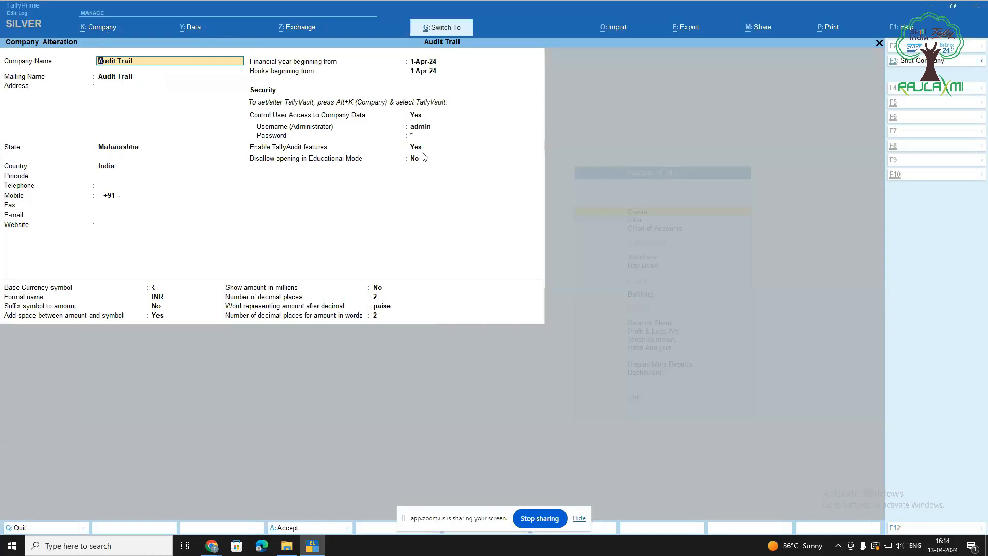
key("ctrl+a")
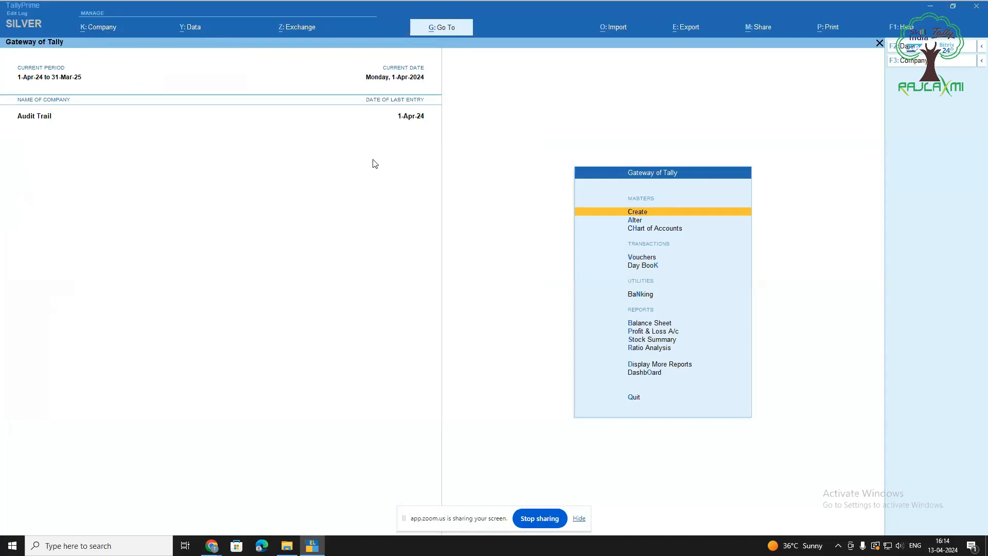
left_click(108, 31)
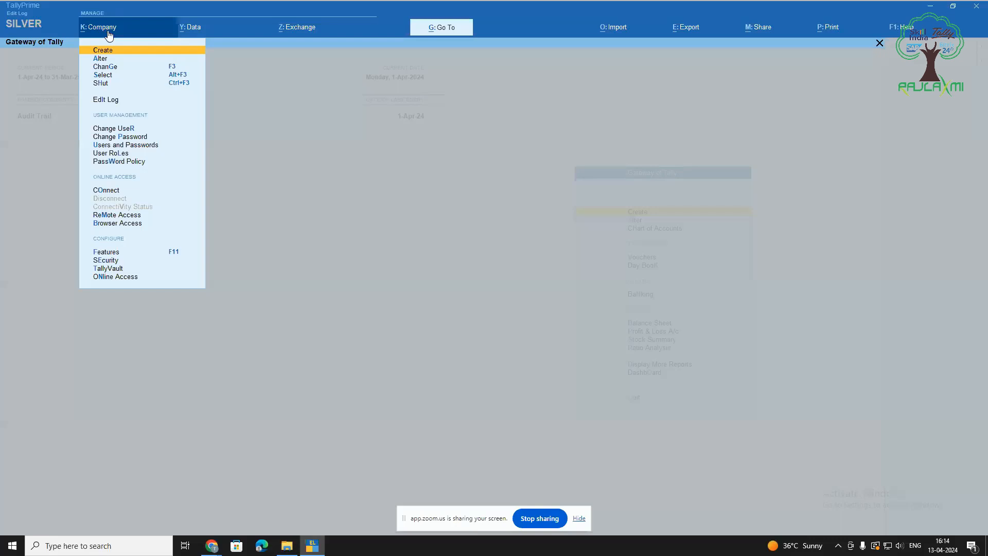
key("Down")
key("Down")
key("Down")
key("Down")
key("Down")
key("Down")
key("Down")
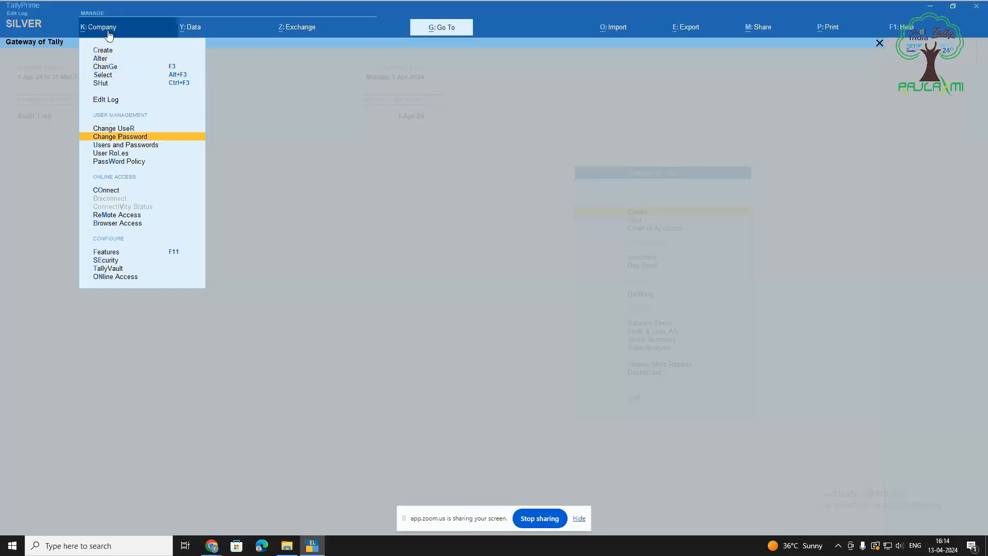
key("Down")
key("Down")
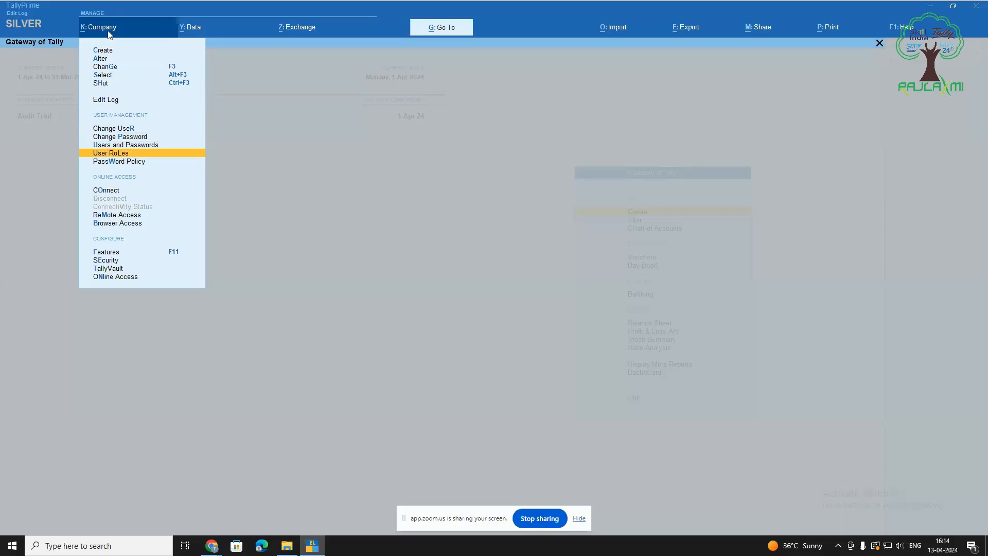
key("Return")
key("Escape")
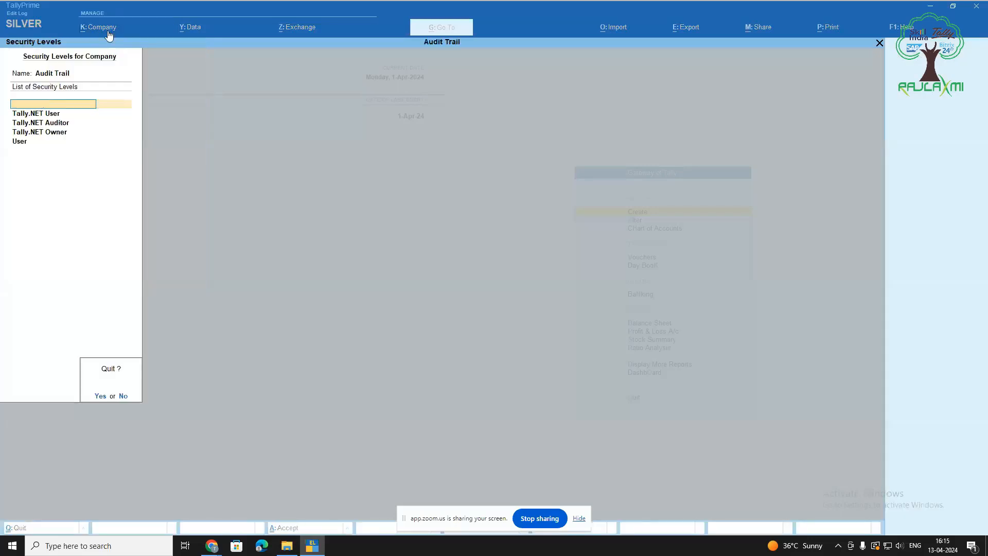
key("y")
left_click(108, 29)
key("Down")
key("Down")
key("Down")
key("Down")
key("Down")
key("Down")
key("Down")
key("Down")
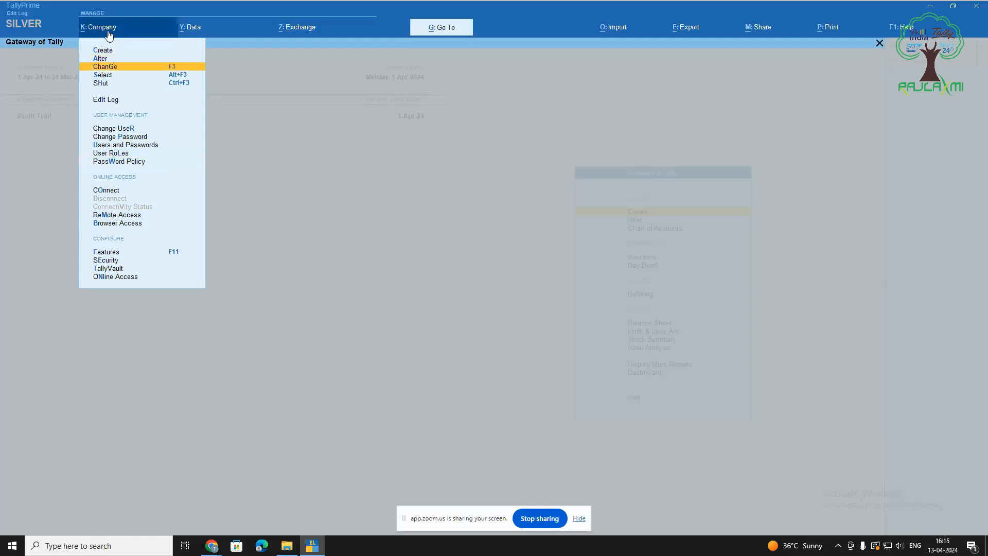
key("Return")
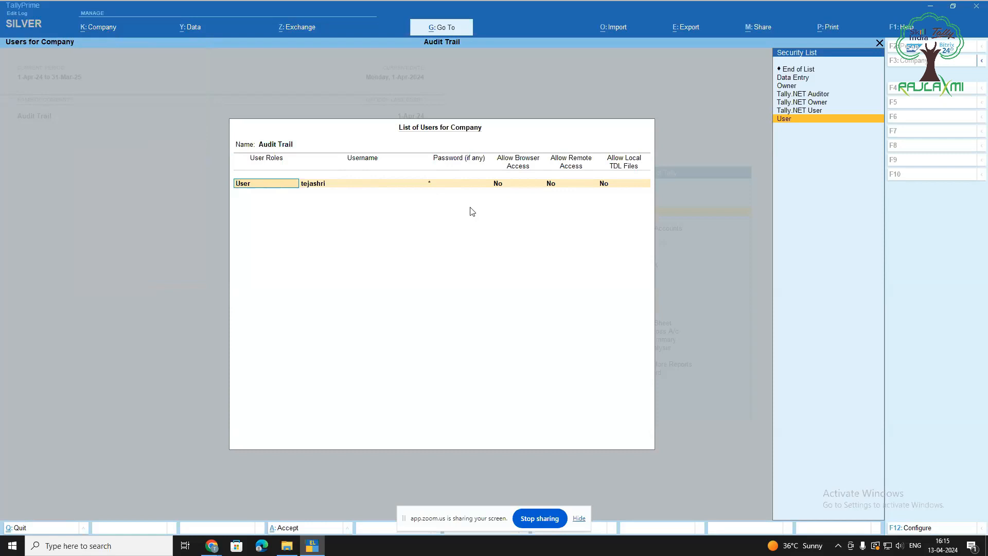
key("Escape")
key("Escape")
key("y")
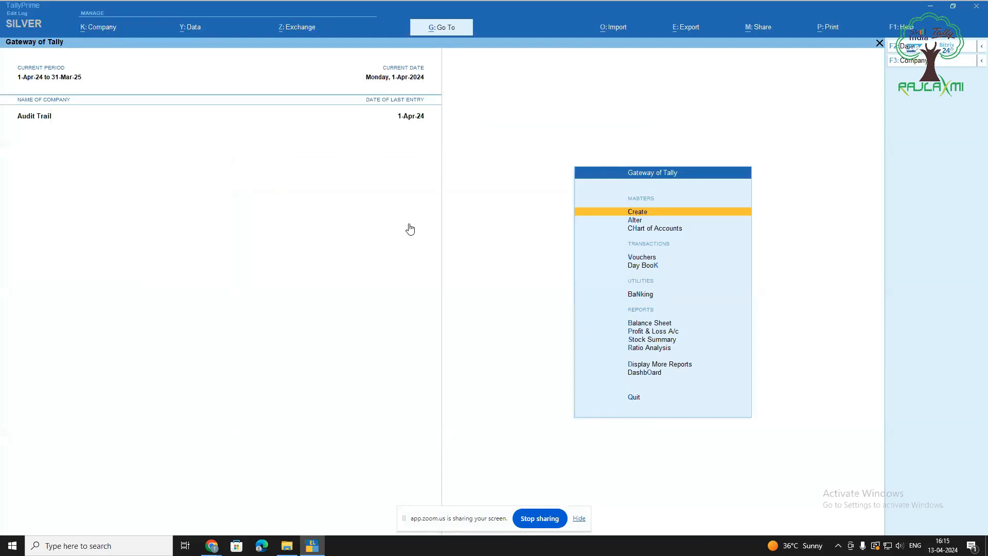
key("Return")
Create ledger Xyz Pvt Ltd under Sundry Debtors with state Maharashtra, ignoring the GSTIN warning
key("Down")
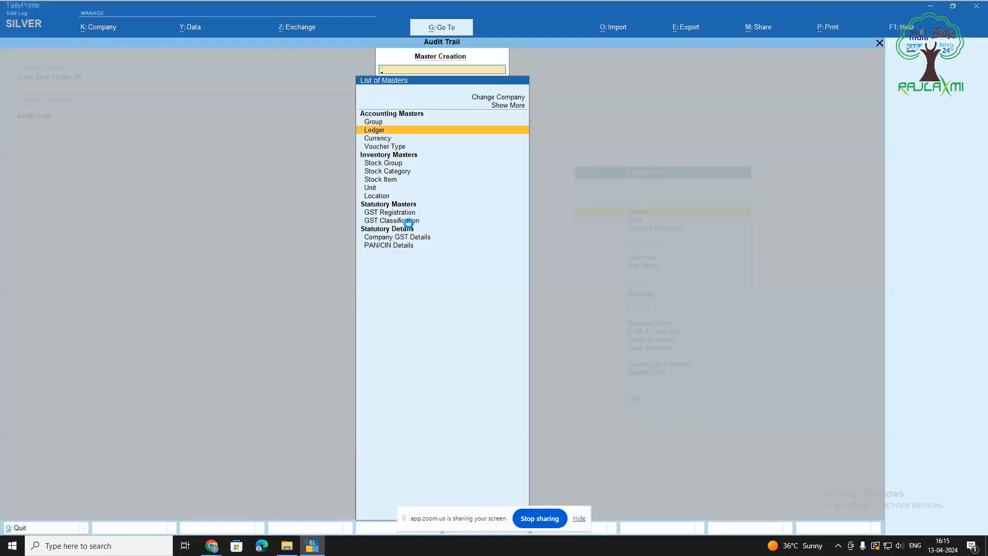
key("Return")
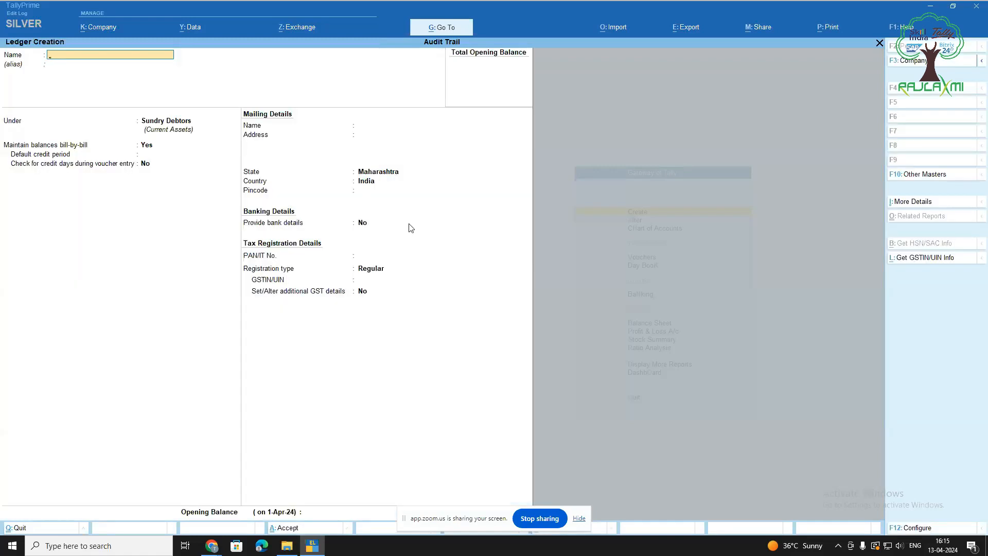
type("Xyz Pvt Ltd")
key("Return")
key("Return")
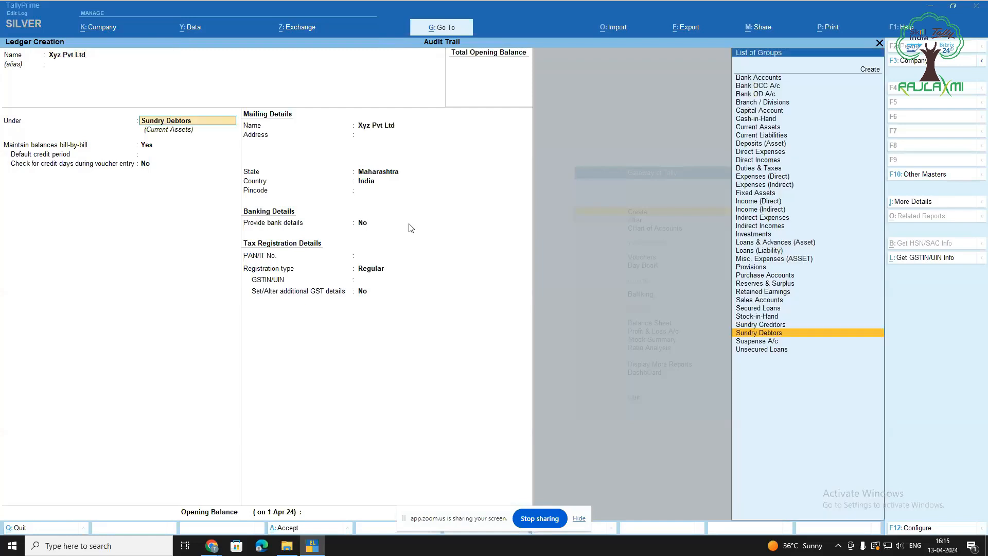
key("Return")
key("Return")
key("Return")
key("Return")
key("Return")
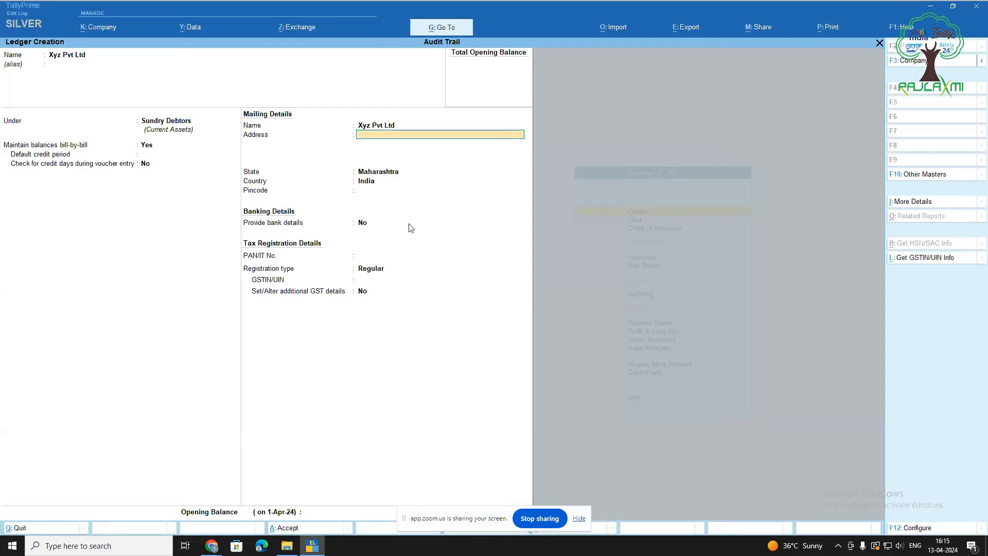
key("Return")
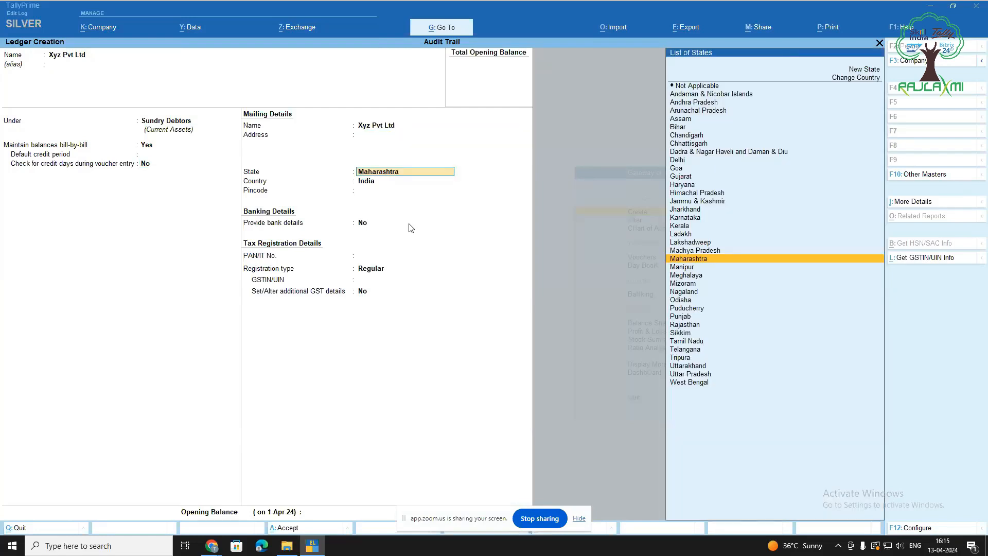
key("Return")
key("Return")
key("Return")
key("Return")
key("Return")
key("Return")
key("Return")
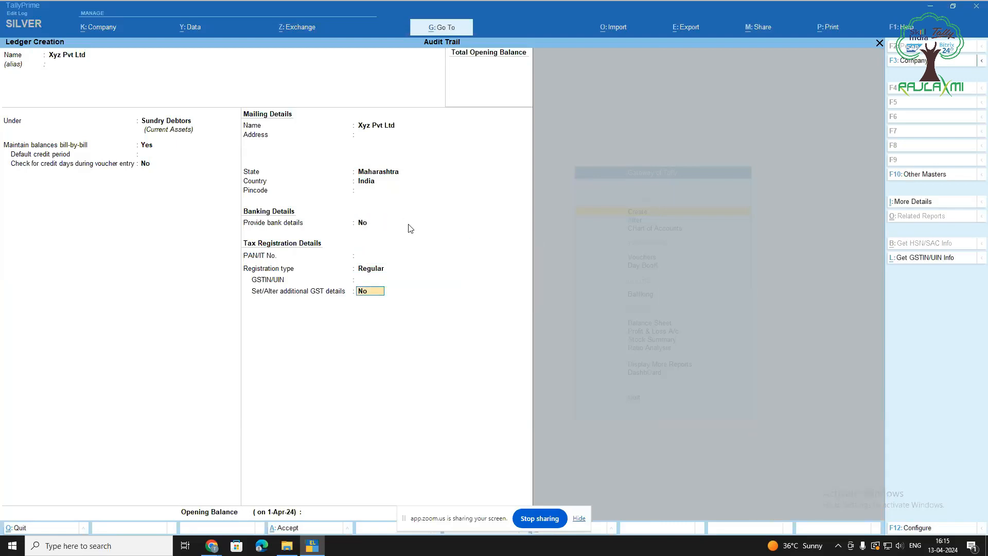
key("Return")
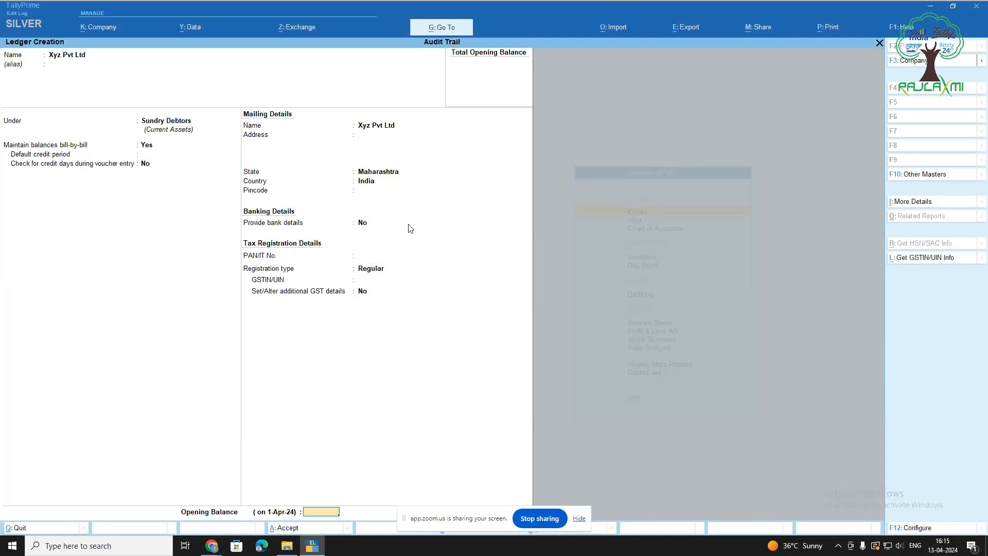
key("Return")
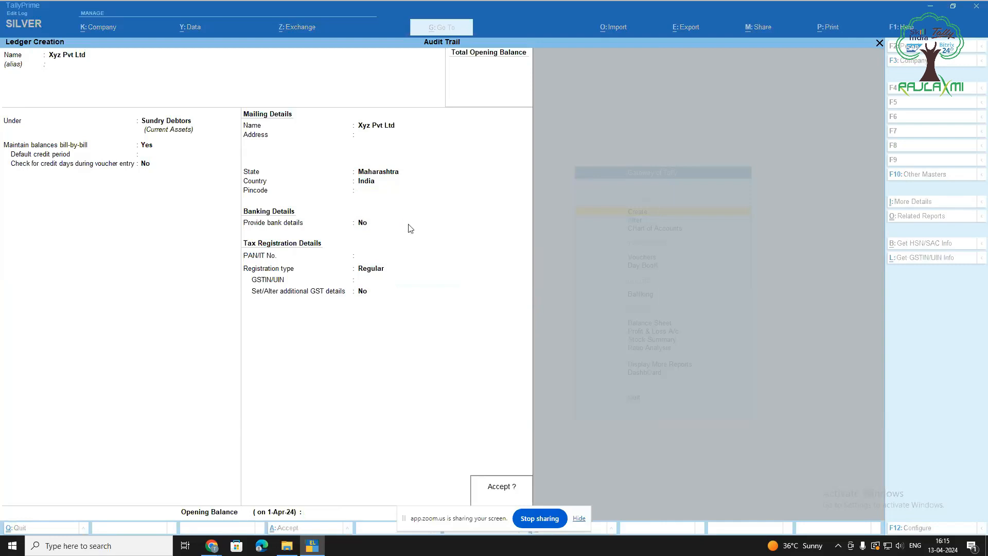
key("Return")
key("Escape")
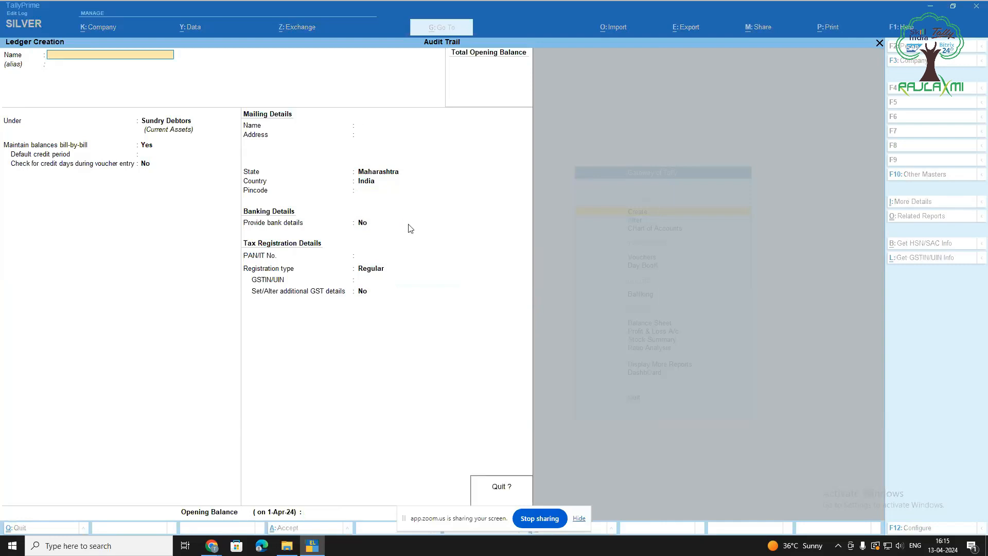
key("Return")
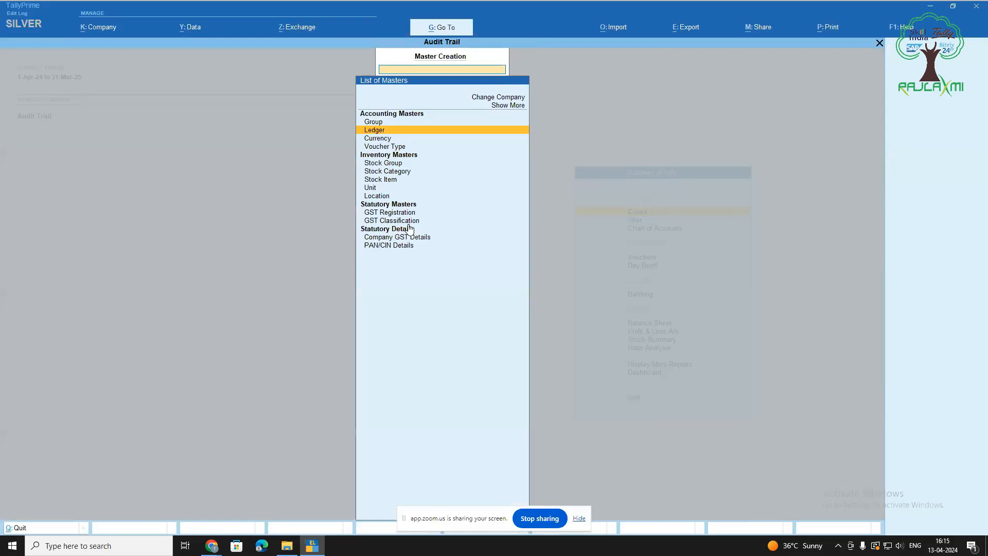
Start a new stock item named Pencil with nos as its unit
key("Down")
key("Down")
key("Down")
key("Down")
key("Down")
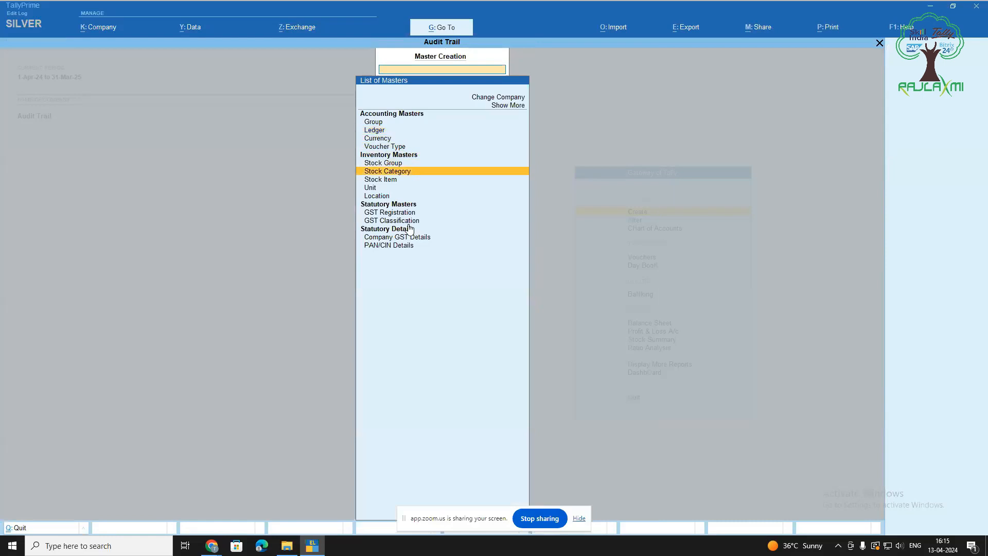
key("Return")
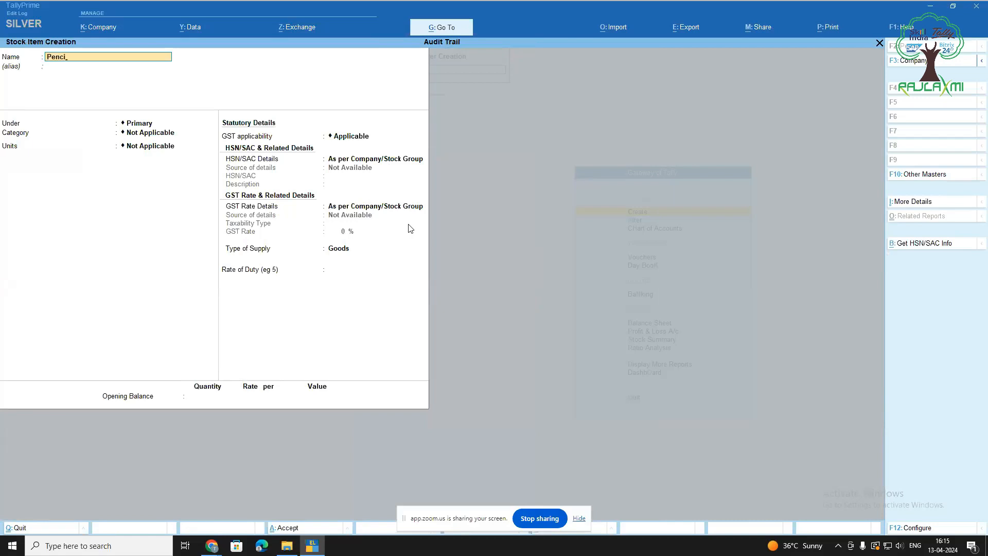
key("Return")
key("Return")
key("Return")
key("Return")
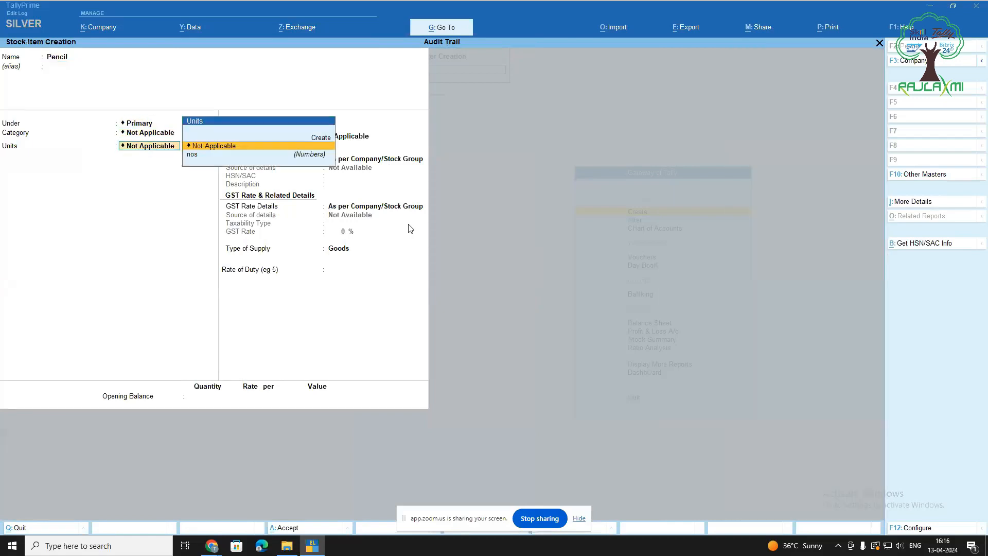
key("Down")
key("Return")
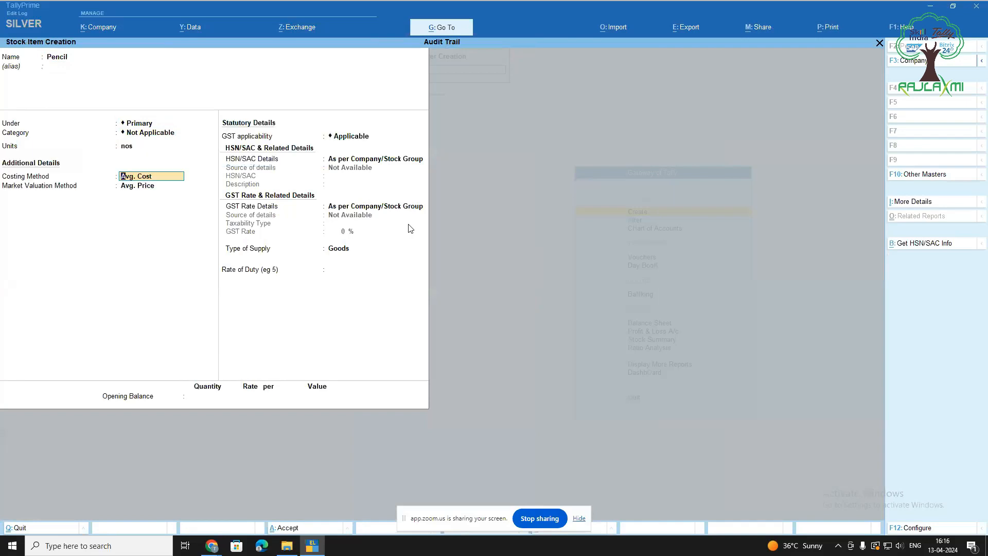
key("BackSpace")
key("Return")
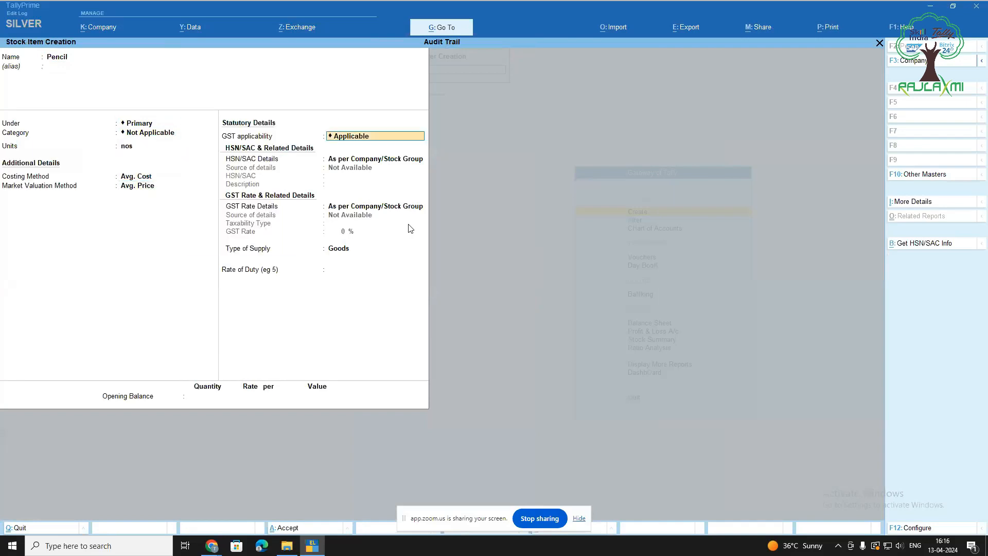
Give Pencil HSN/SAC 123456 and Taxable 12% GST, then save it
key("Return")
key("Down")
key("Return")
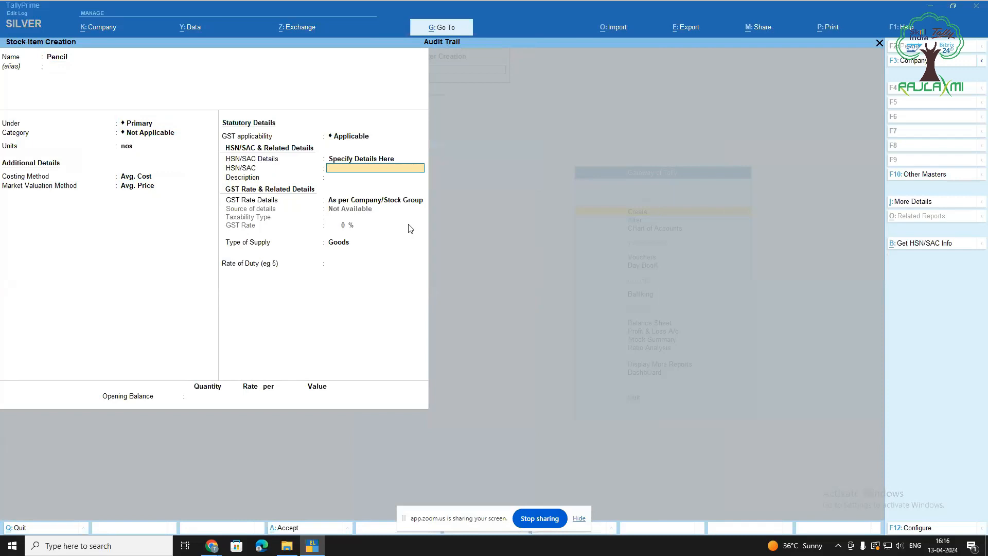
type("123")
key("Return")
key("Return")
key("Down")
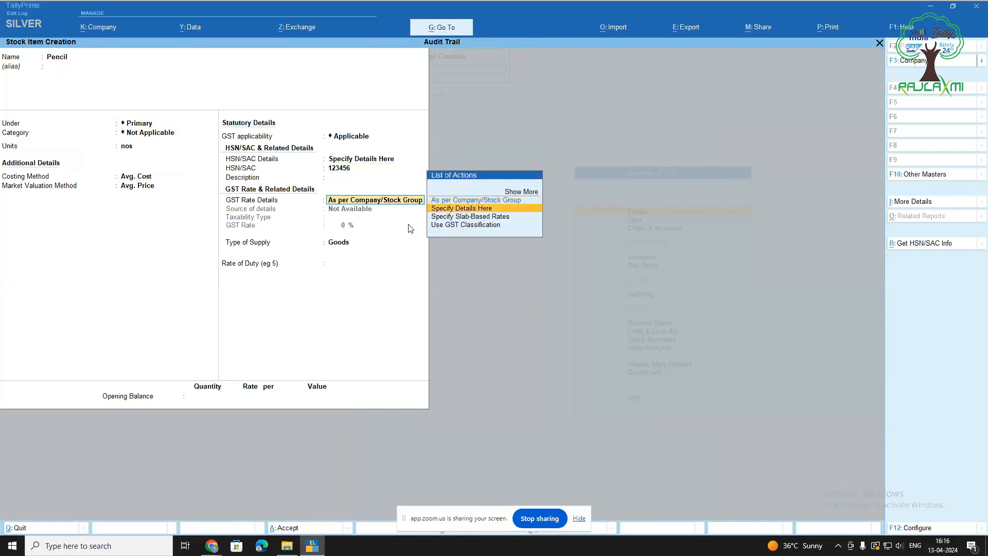
key("Return")
key("Return")
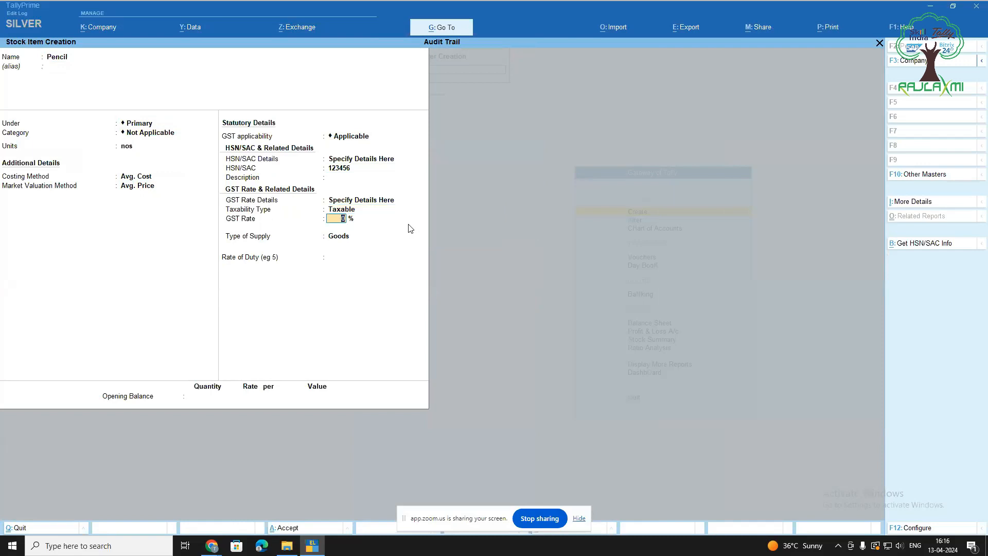
type("12")
key("Return")
key("Return")
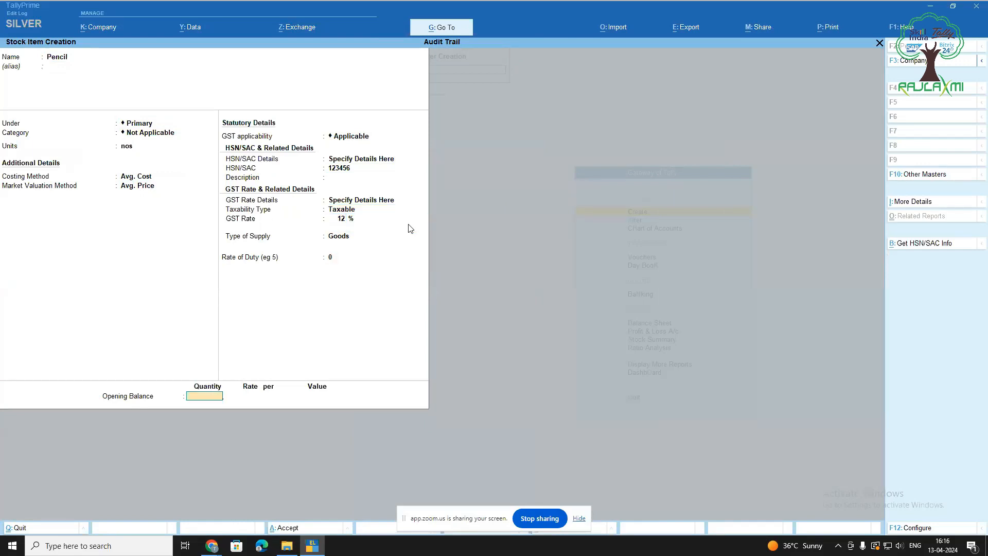
key("Return")
key("Return")
key("Escape")
key("Return")
key("Escape")
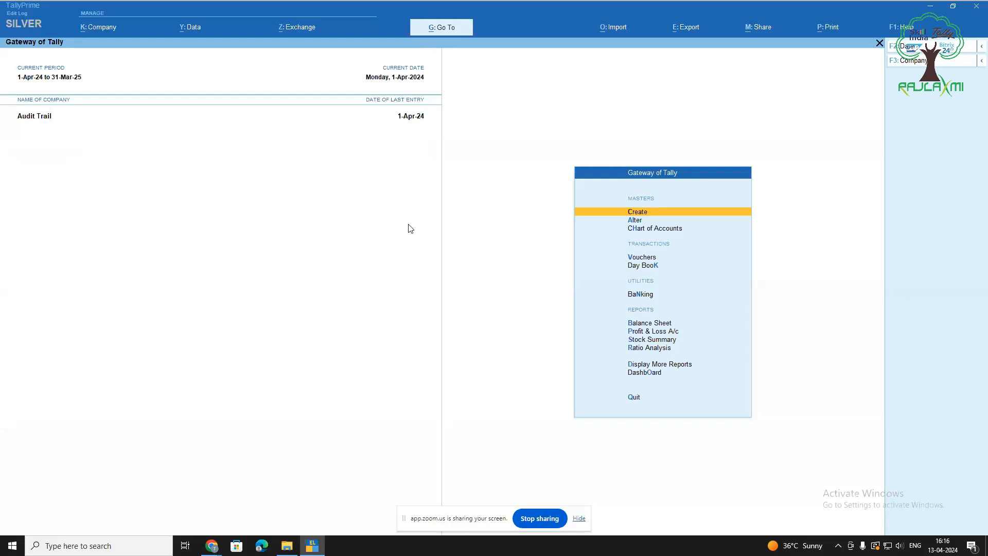
key("Down")
Open ledger Xyz Pvt Ltd for alteration and show its related reports
key("Return")
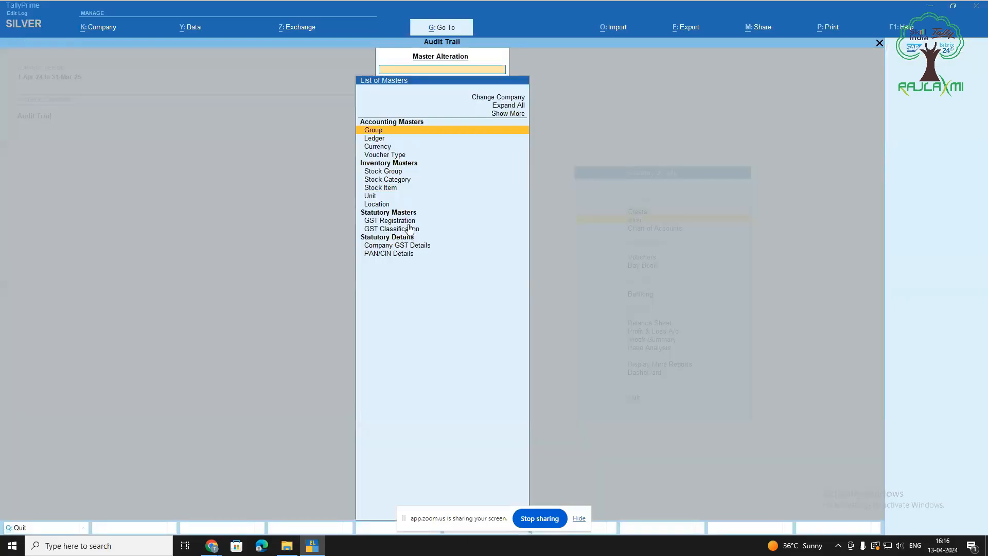
key("Down")
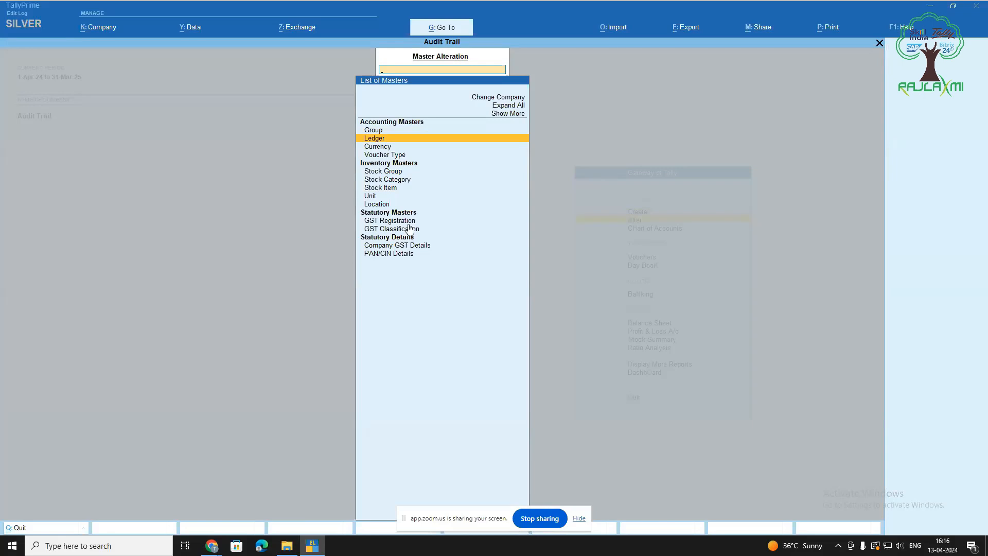
key("Return")
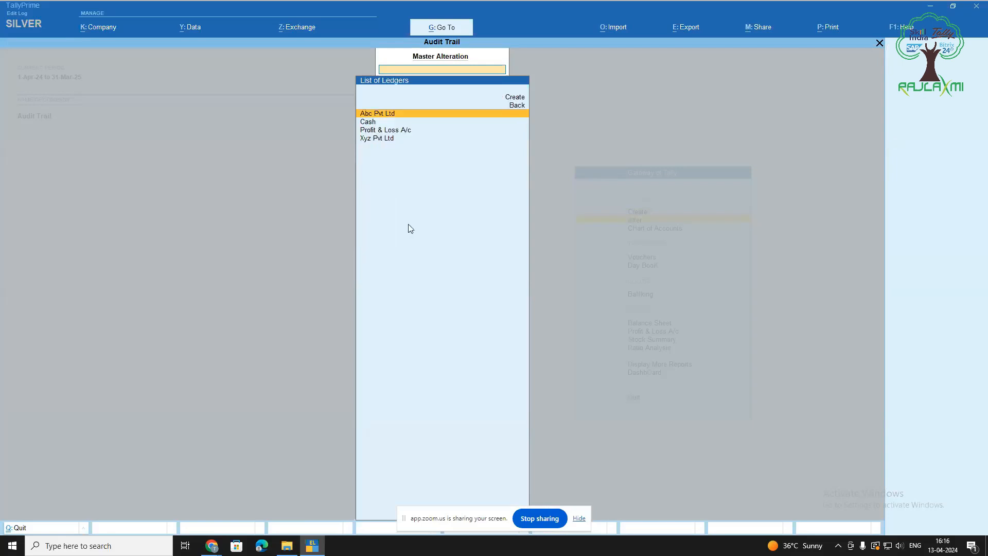
key("Down")
key("Down")
key("Down")
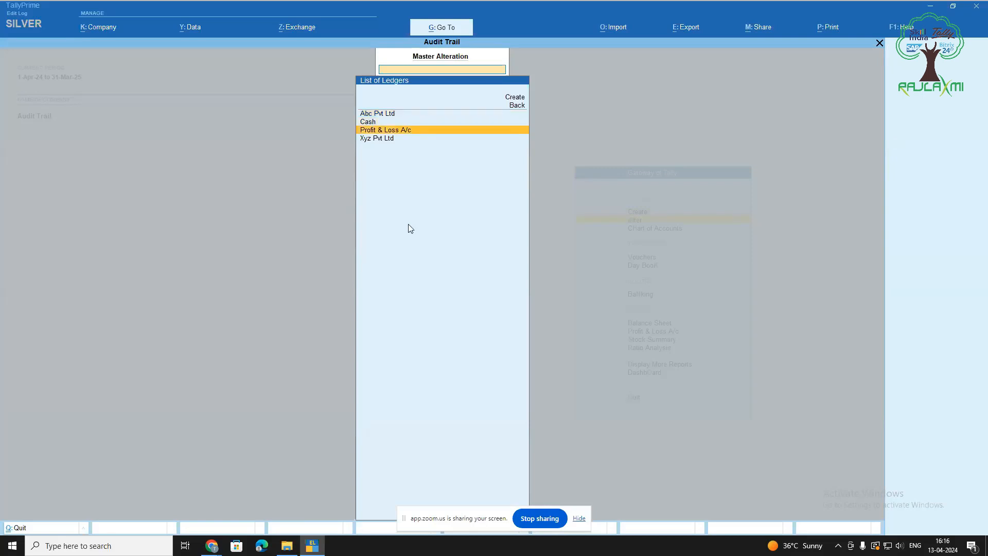
key("Return")
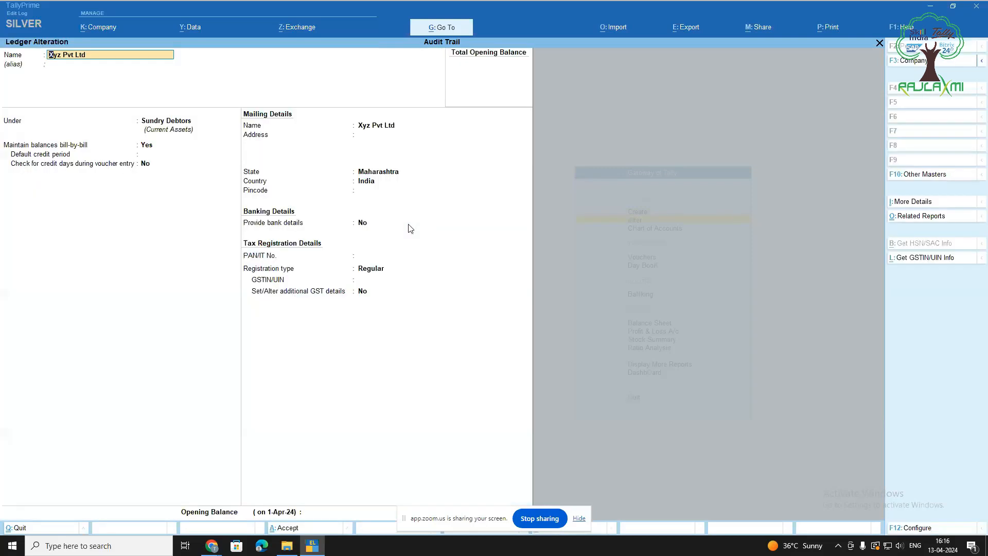
left_click(929, 220)
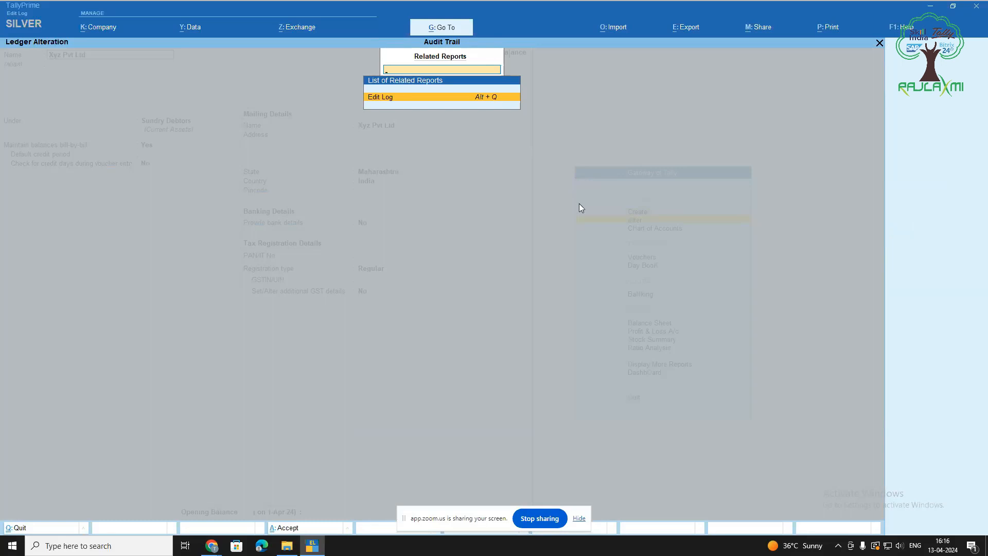
Review version 1 differences in Xyz Pvt Ltd's edit log, then quit the ledger
key("Return")
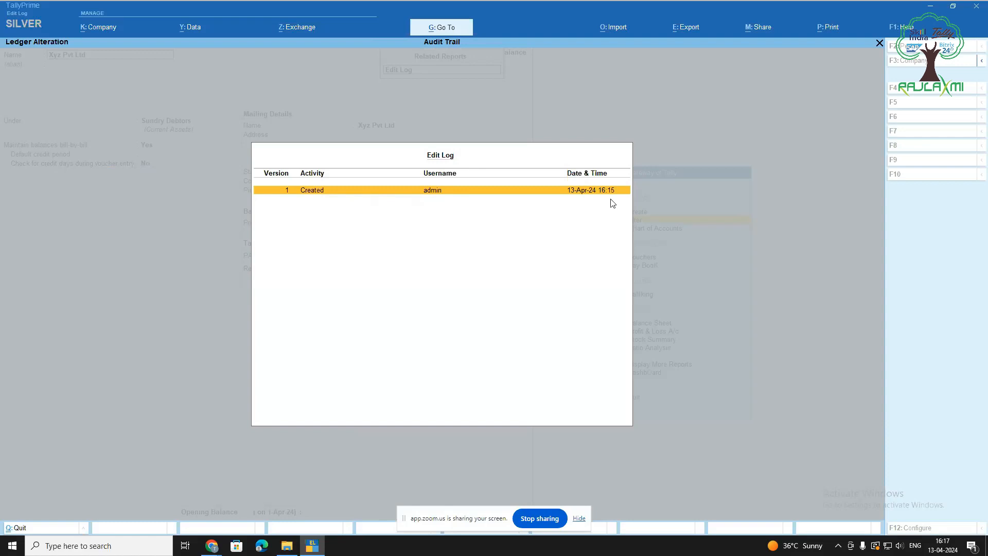
key("Return")
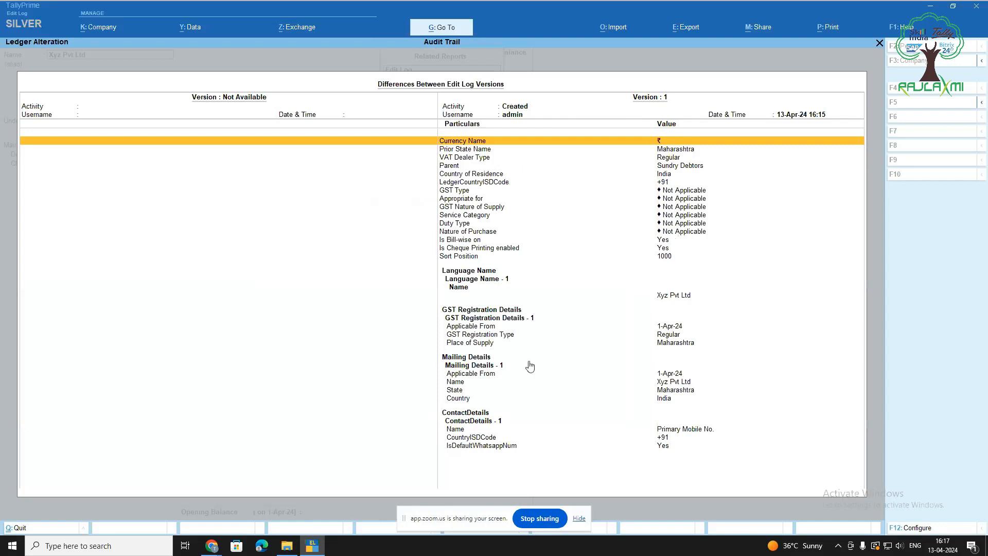
key("Escape")
key("Escape")
key("Escape")
key("Return")
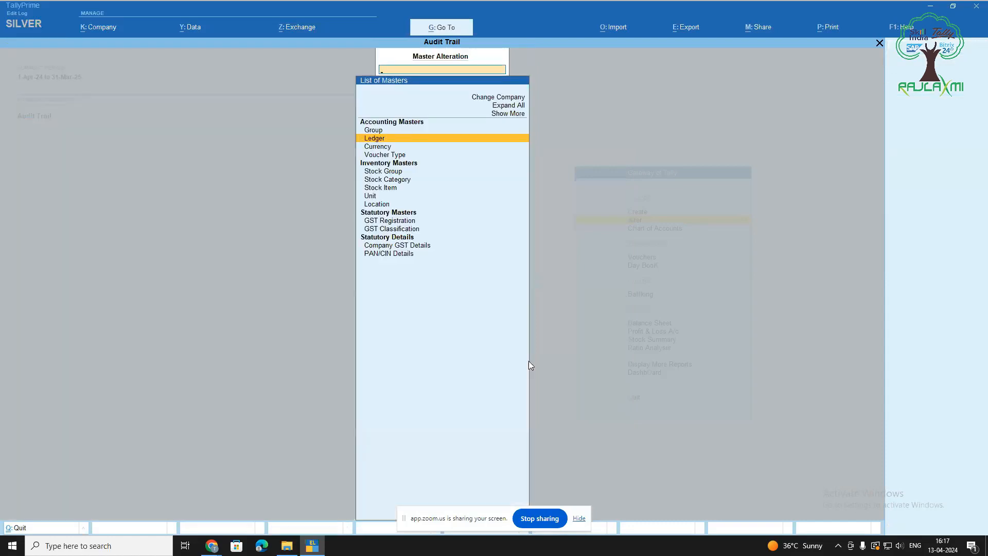
Open stock item Pencil for alteration and show its related reports
key("Down")
key("Down")
key("Down")
key("Down")
key("Down")
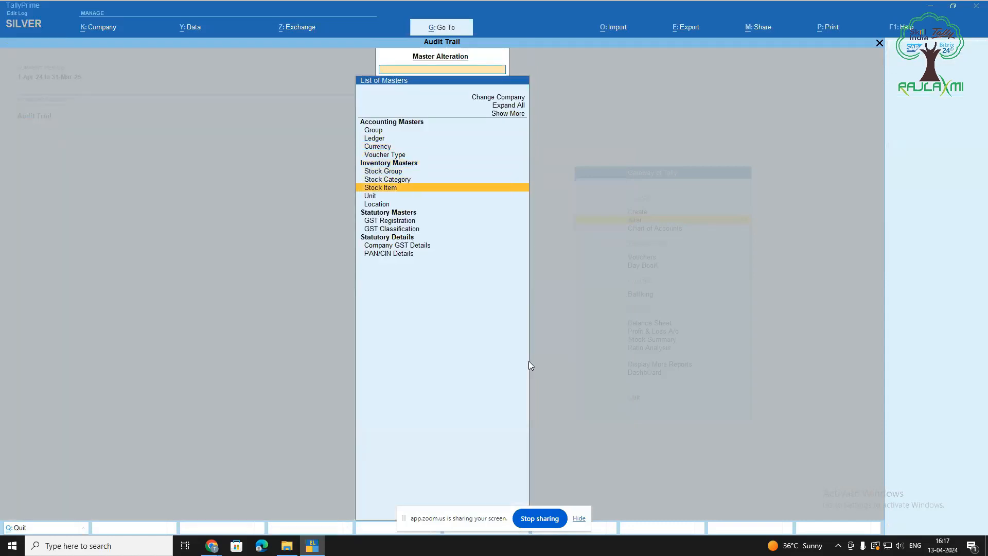
key("Return")
key("Down")
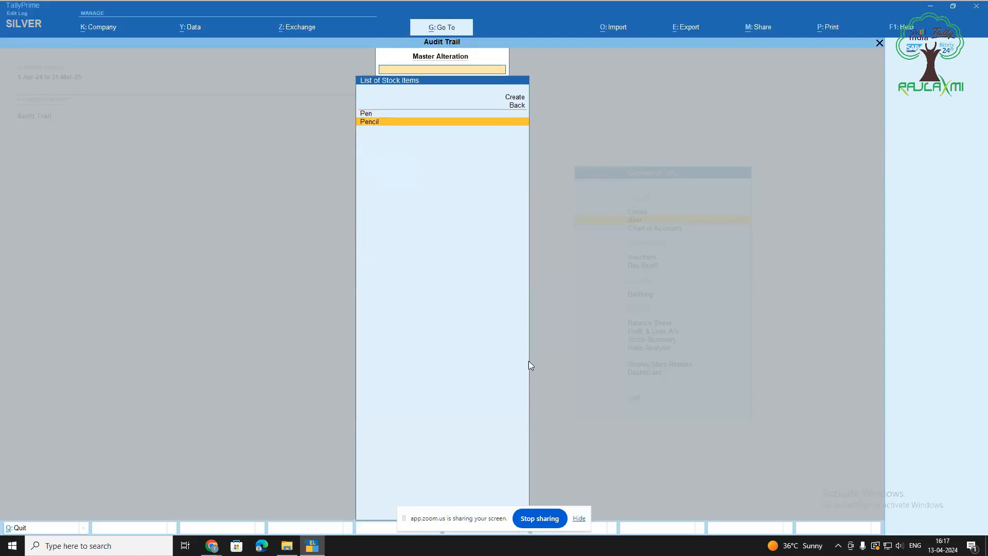
key("Return")
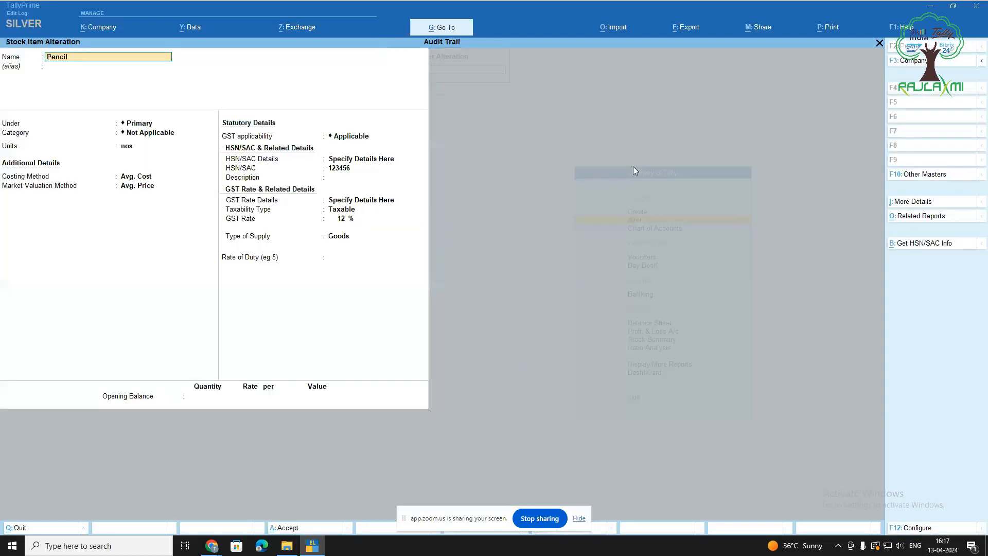
left_click(911, 223)
Review version 1 differences in Pencil's edit log, then quit to the Gateway
key("Return")
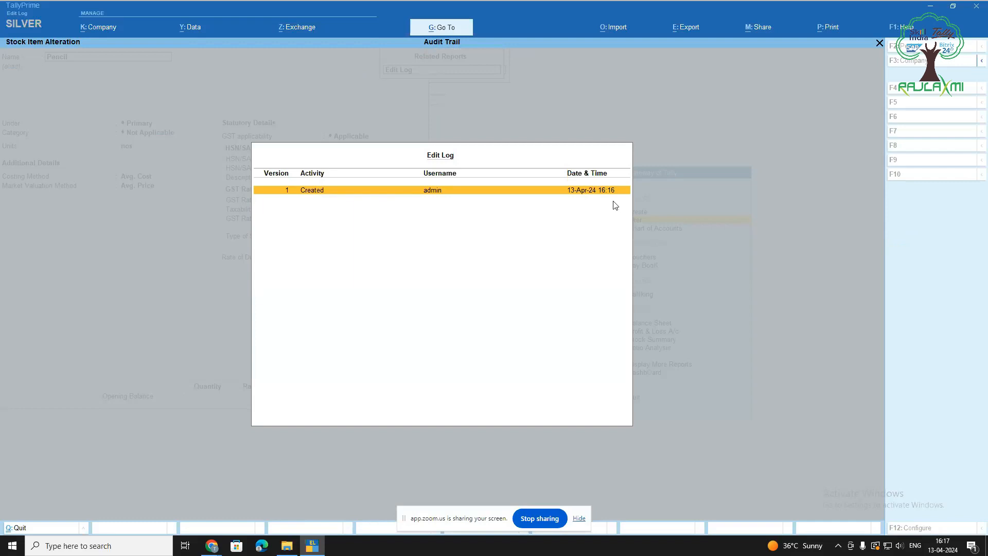
key("Return")
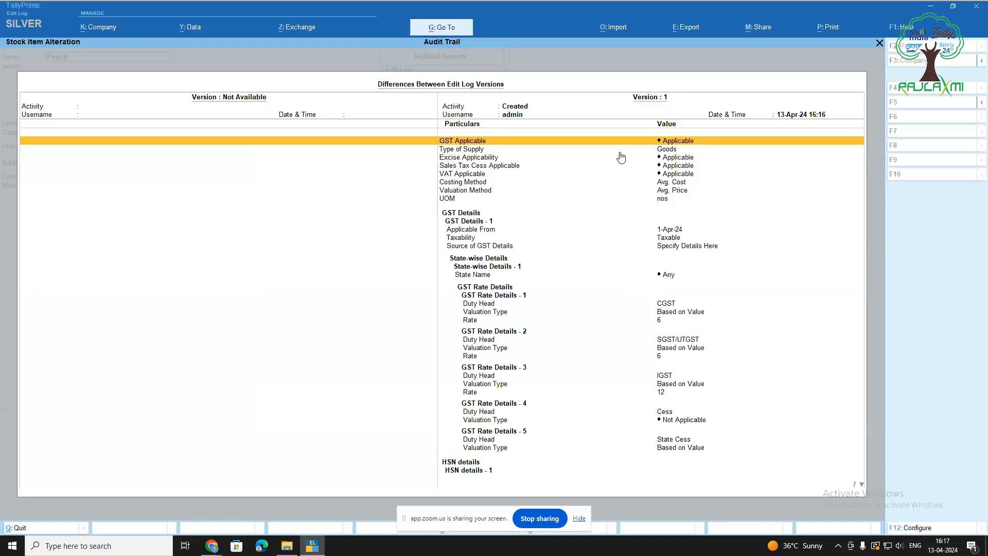
scroll(632, 364, "down", 8)
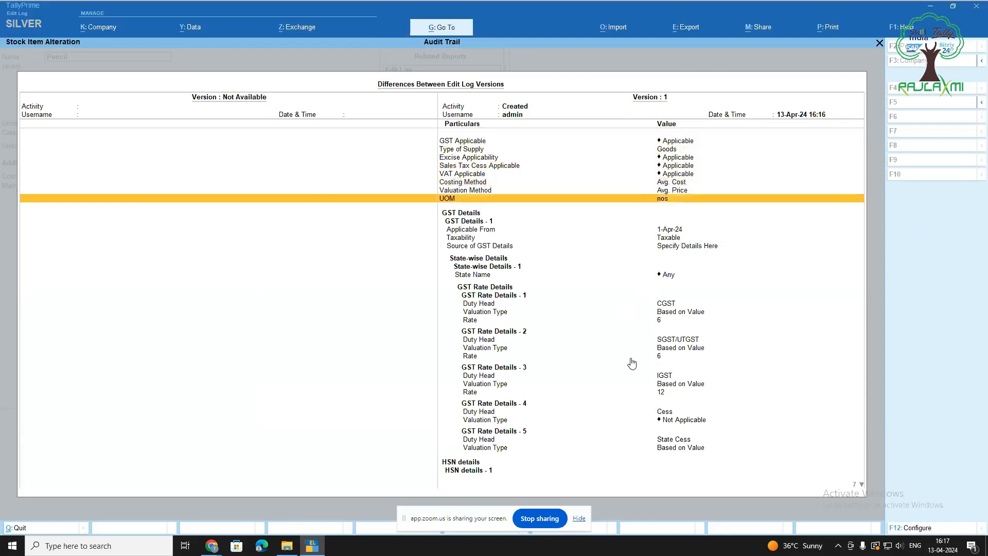
scroll(629, 381, "down", 5)
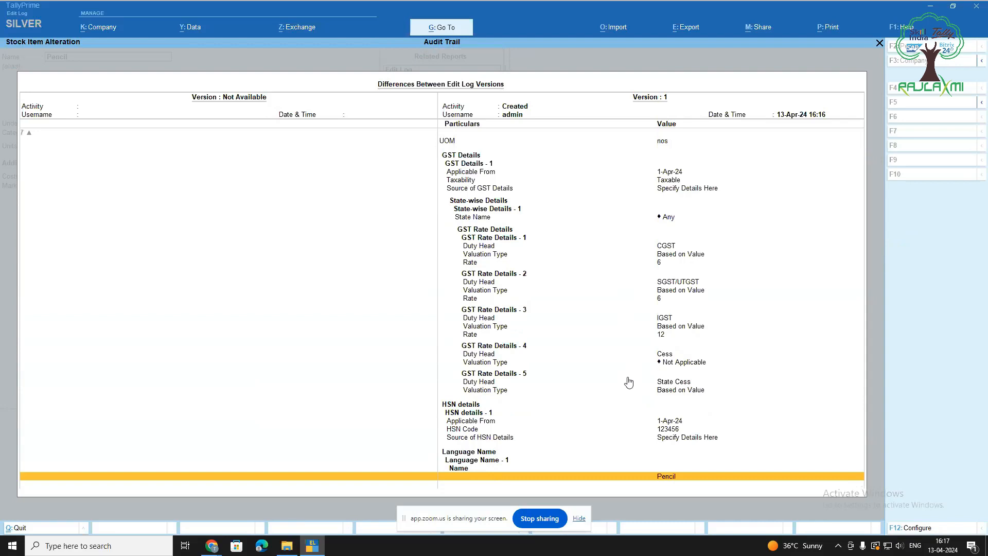
key("Escape")
key("Escape")
key("y")
key("Escape")
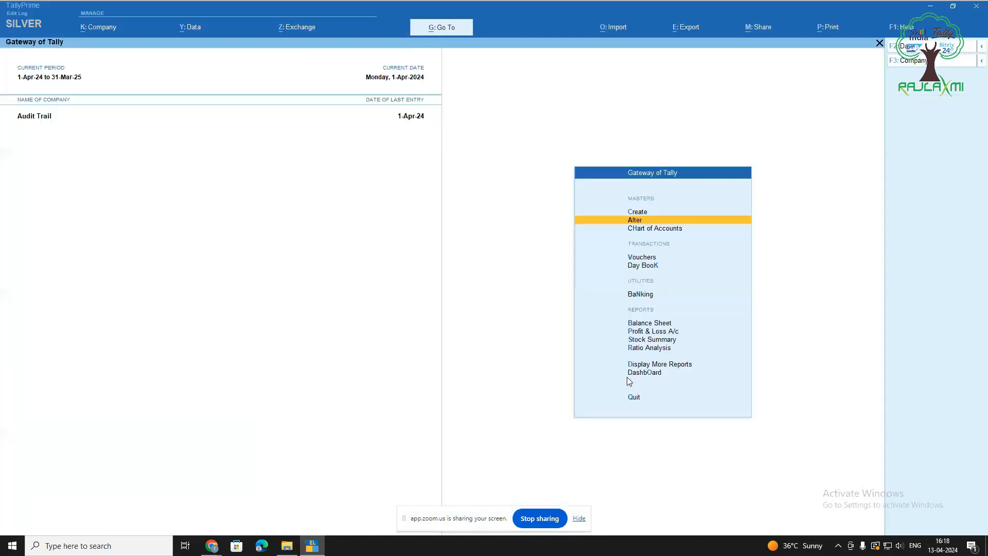
Enter a Cash payment of 100 to Xyz Pvt Ltd as On Account, Dr
key("Down")
key("Down")
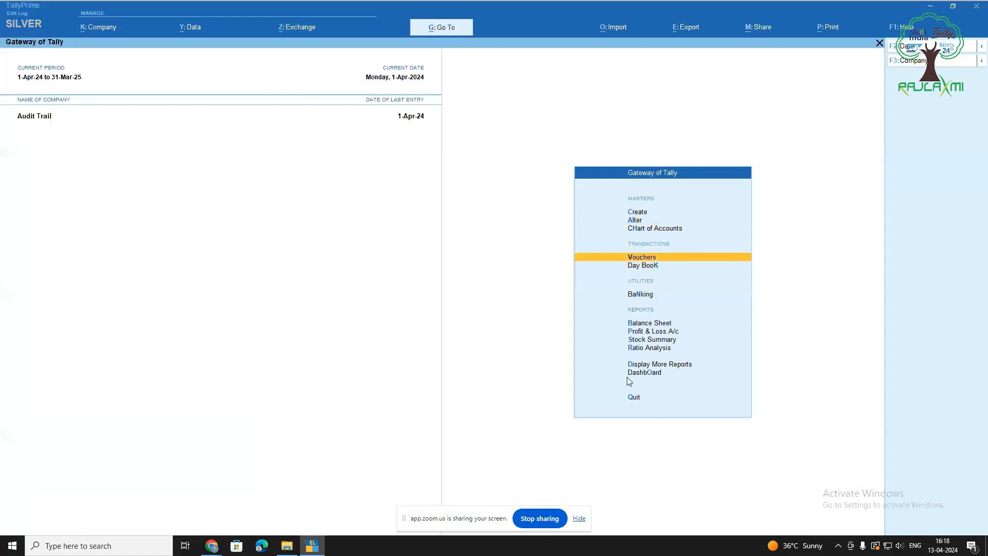
key("Return")
key("Return")
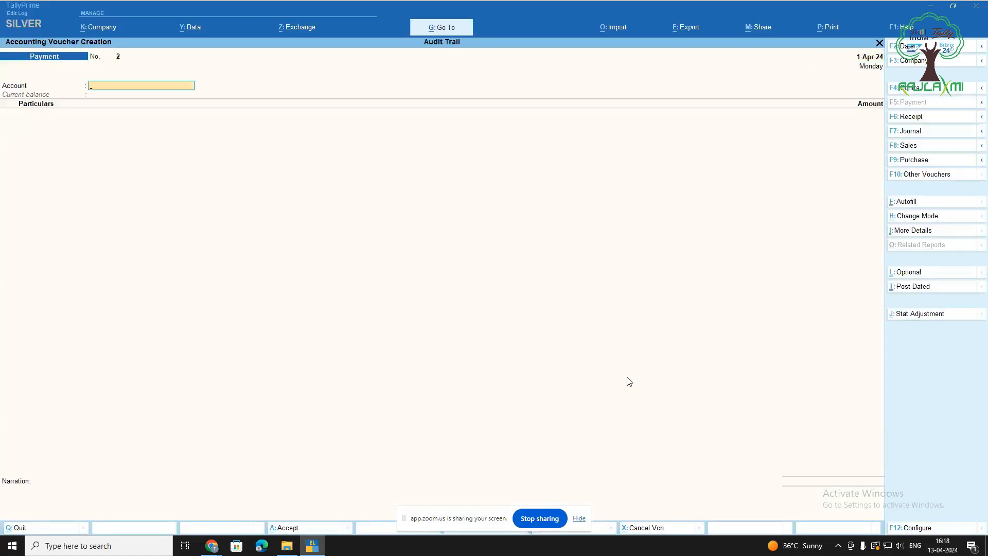
key("Return")
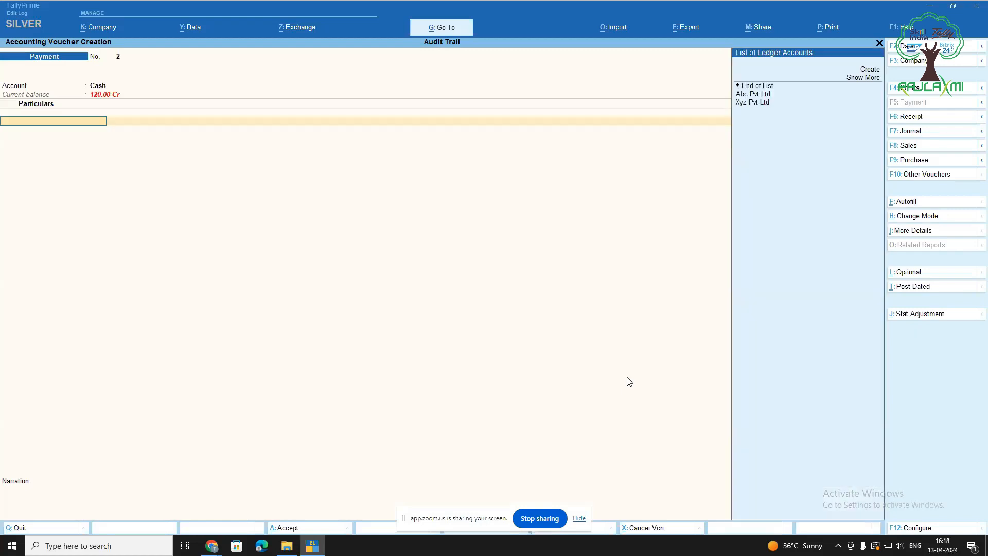
key("Down")
key("Down")
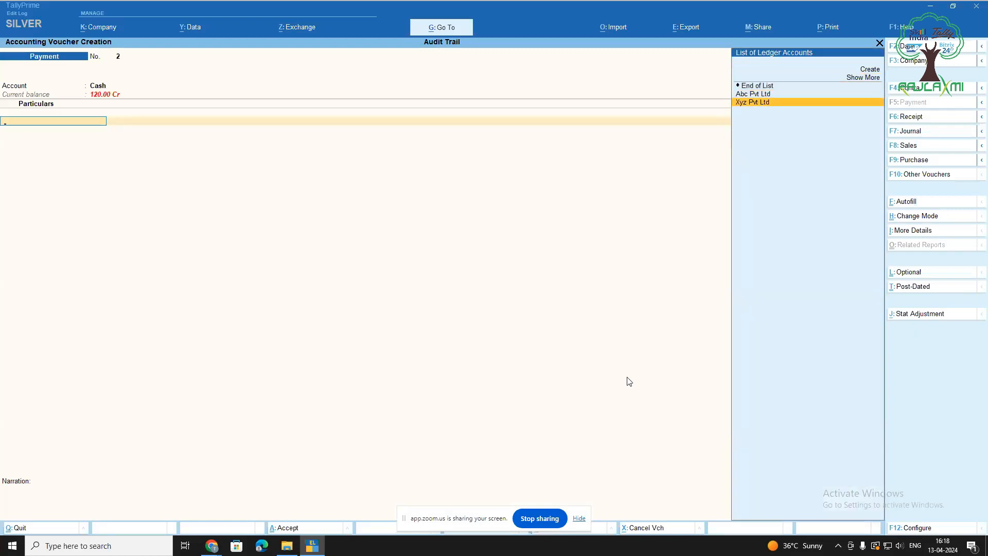
key("Return")
key("Return")
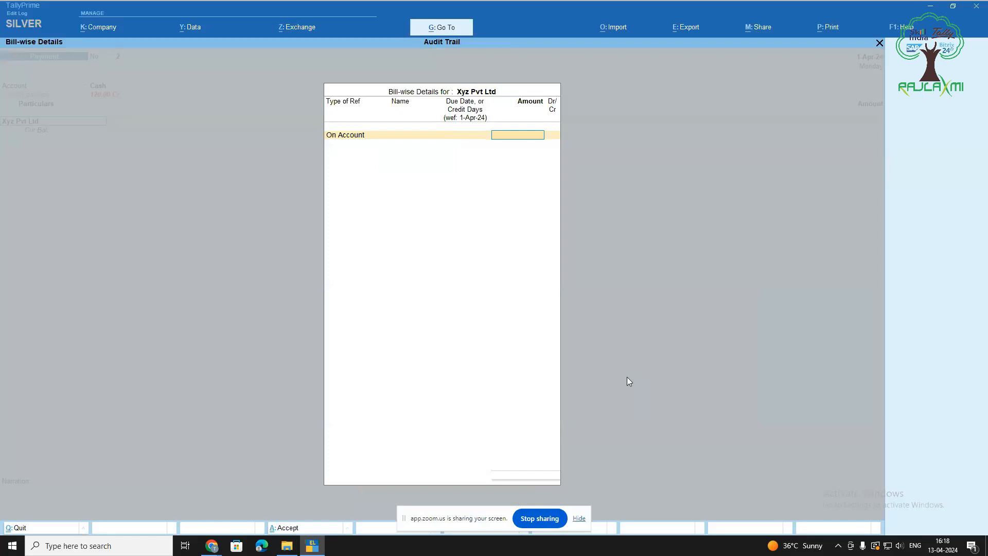
type("100")
key("Return")
key("Return")
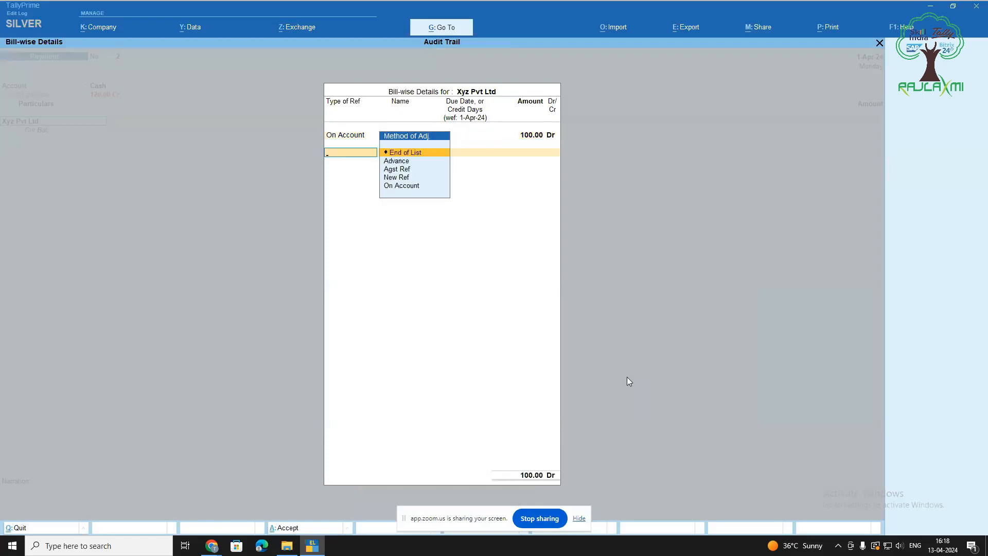
key("Return")
key("Return")
Add narration 'payment made on 1 apri', save the voucher, and quit to the Gateway
type("payment")
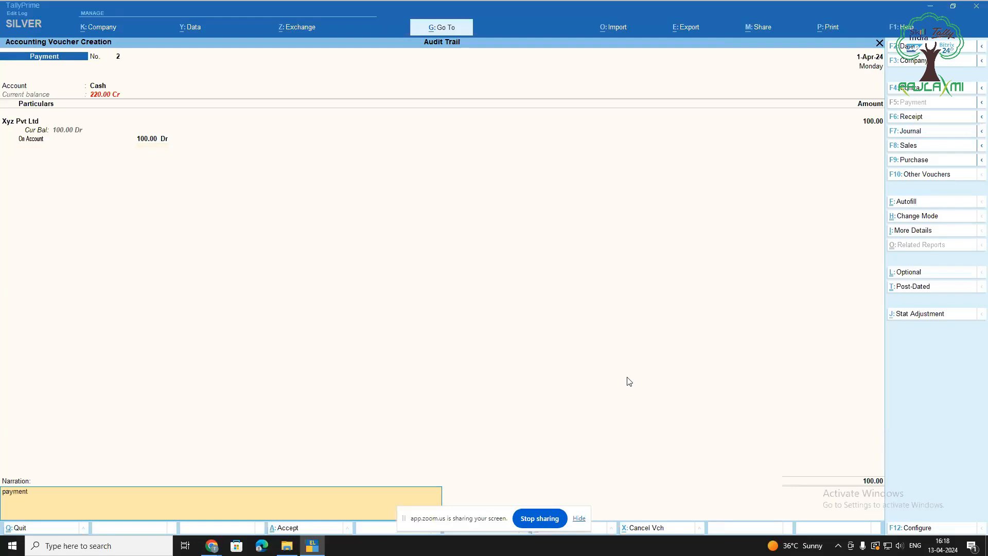
type(" made on 1 april 2024")
key("Return")
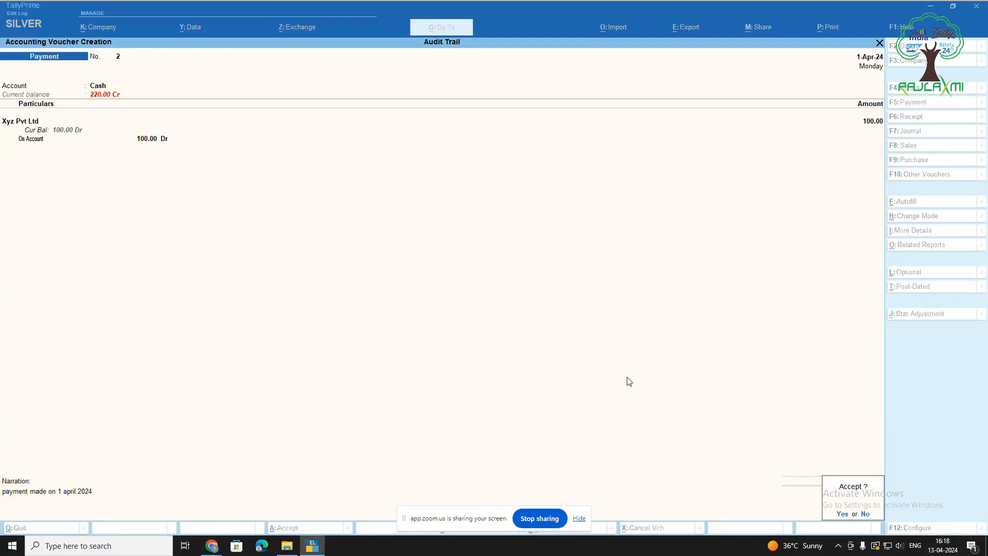
key("Return")
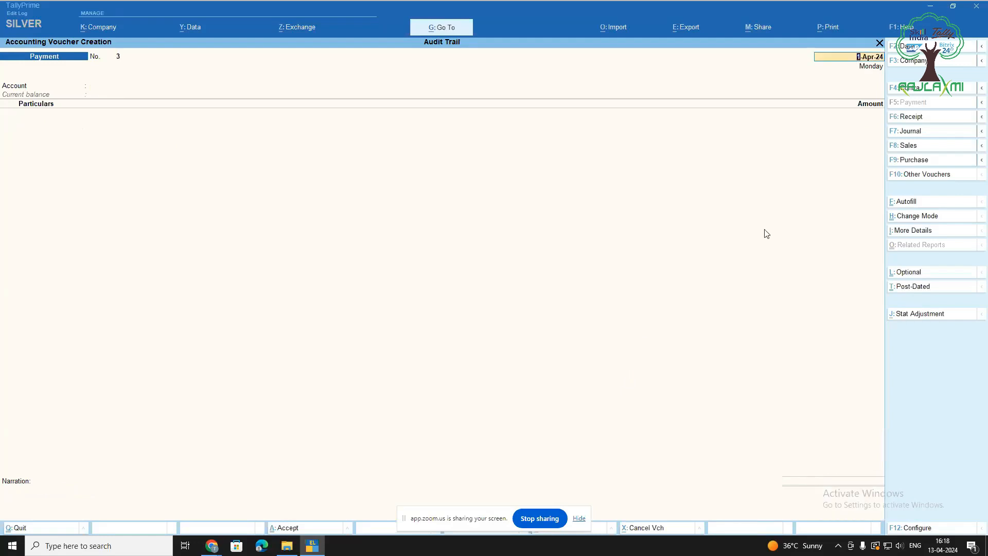
key("BackSpace")
key("Escape")
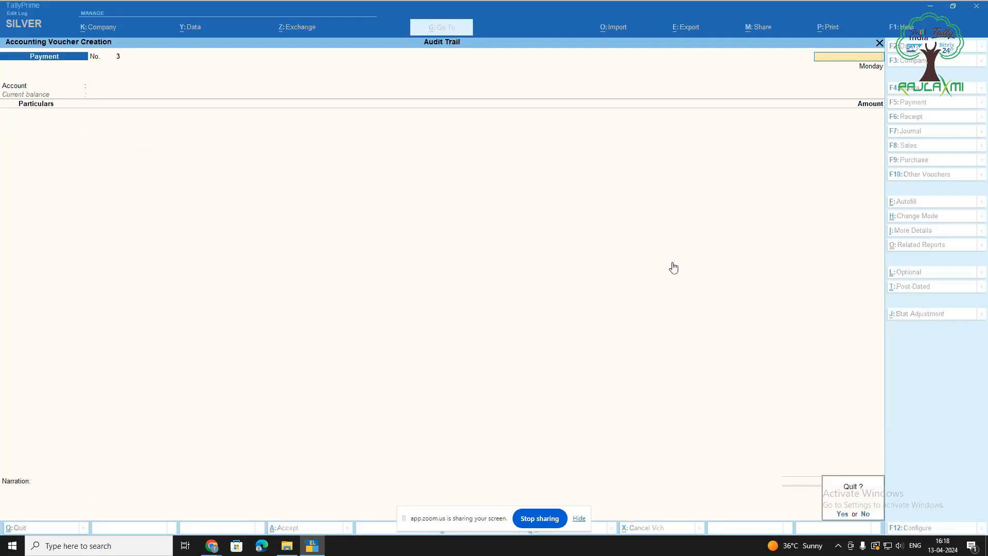
key("Return")
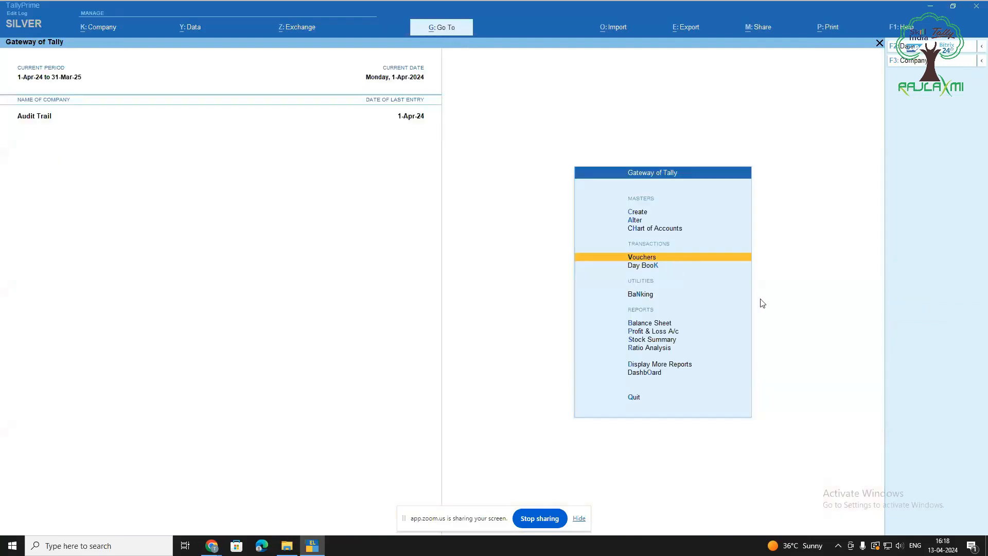
Open the Xyz Pvt Ltd payment from the Day Book and show its related reports
key("Down")
key("Return")
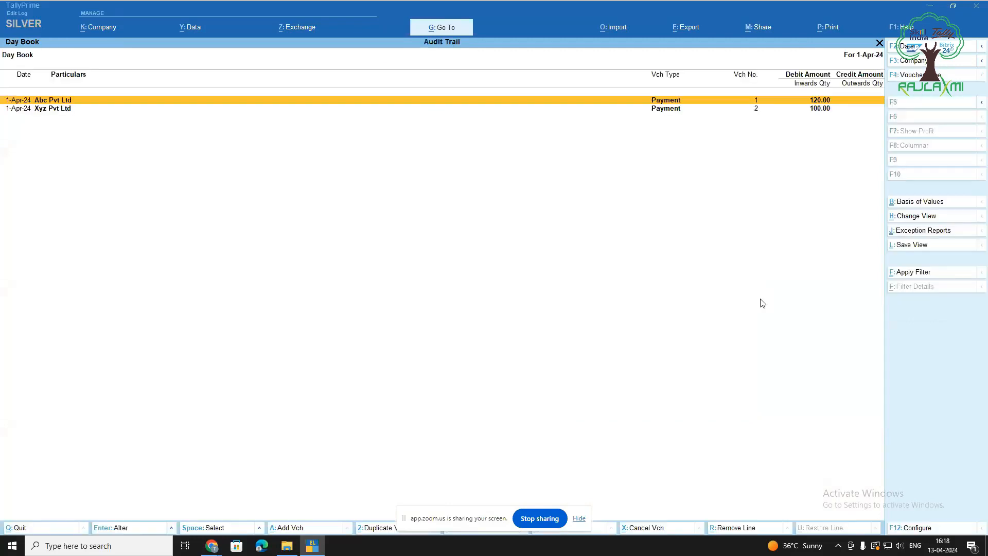
key("Down")
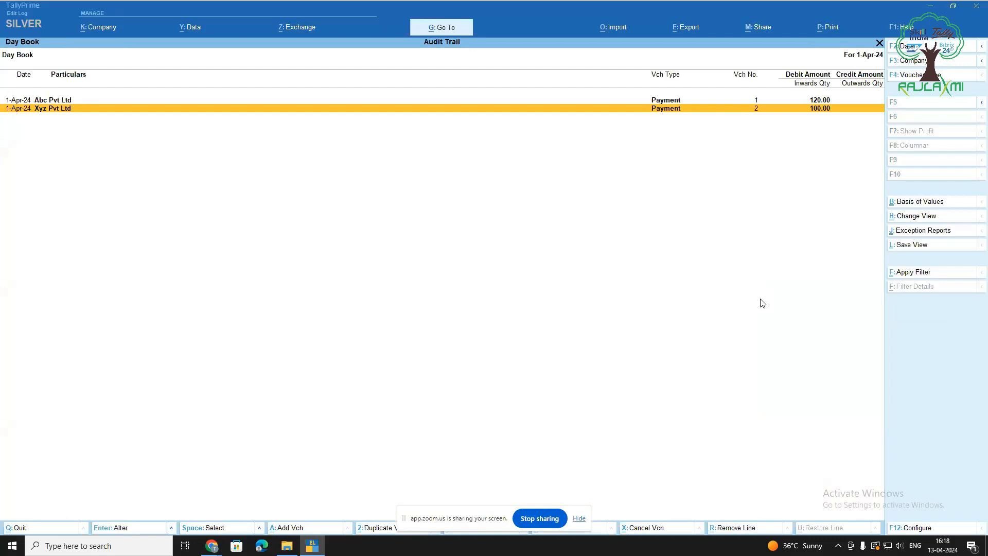
key("Return")
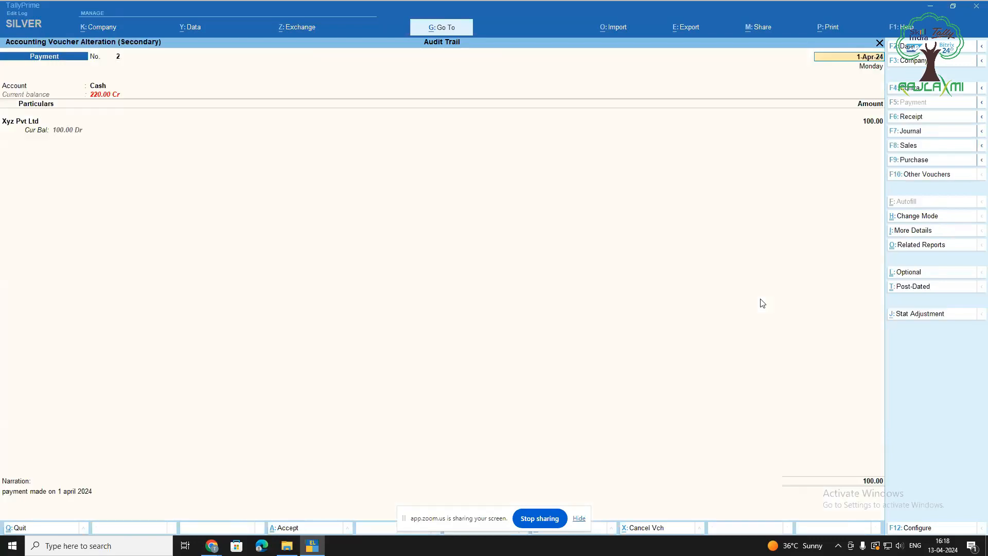
left_click(929, 248)
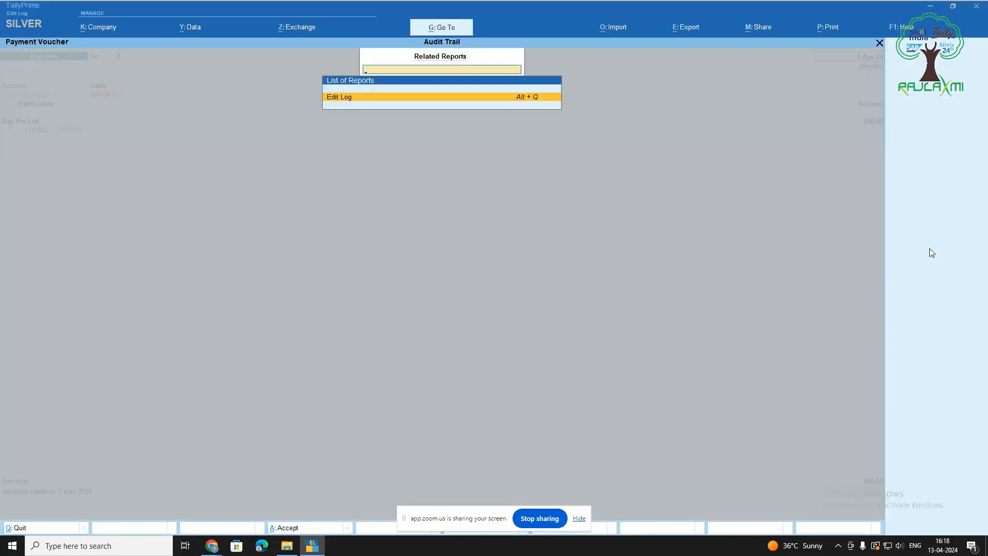
Review the voucher's Created version in its edit log, then leave to the Day Book
key("Return")
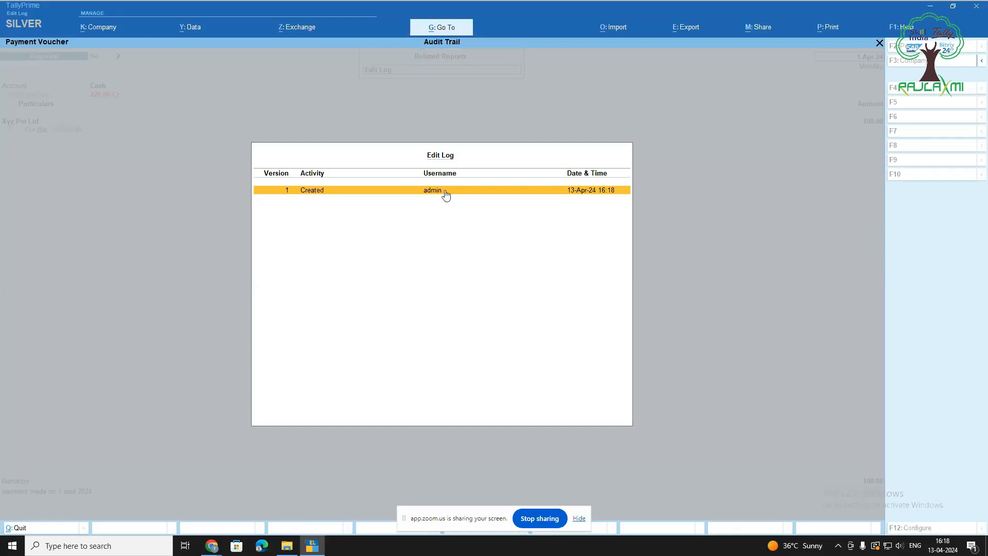
left_click(583, 192)
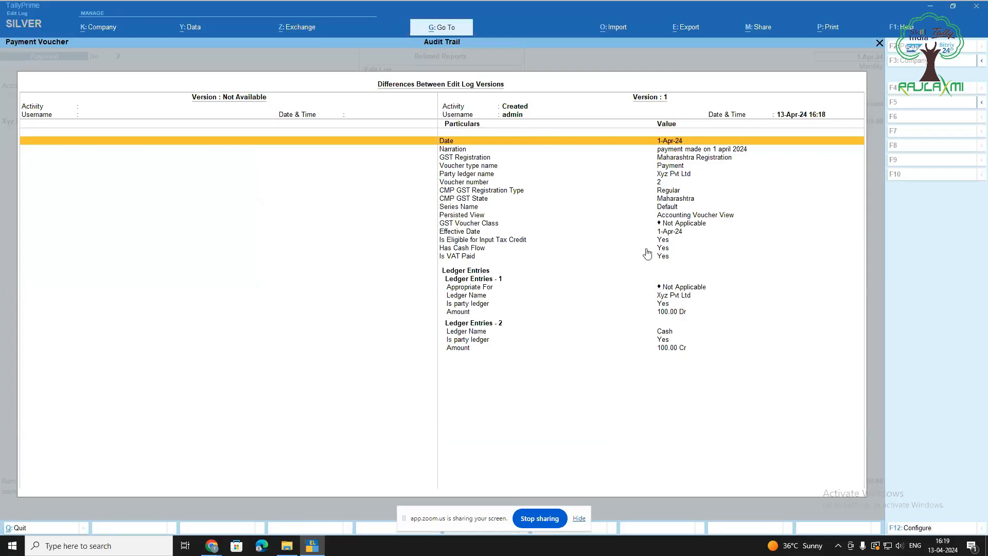
key("Escape")
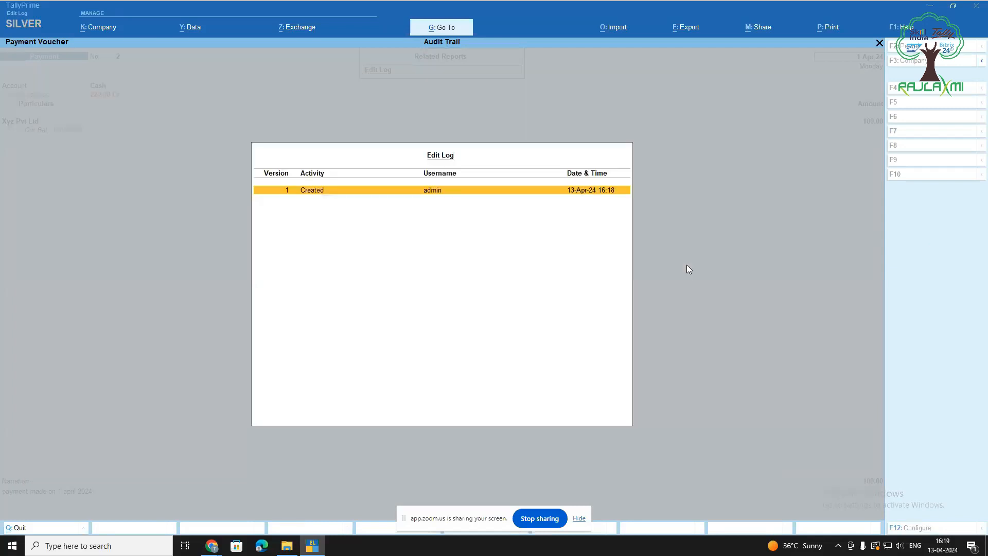
key("Escape")
key("Escape")
key("y")
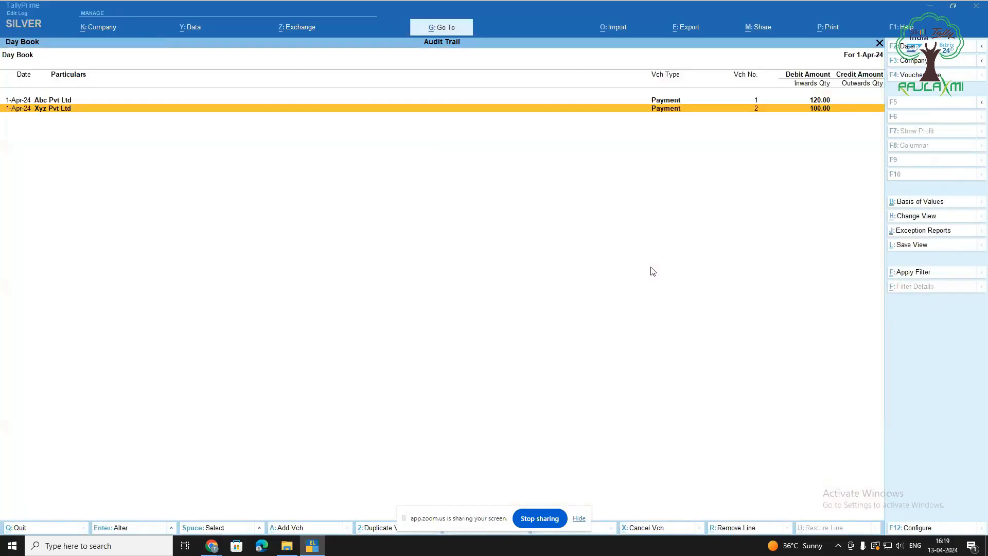
Change the Audit Trail company's user, entering another username and its password
key("Escape")
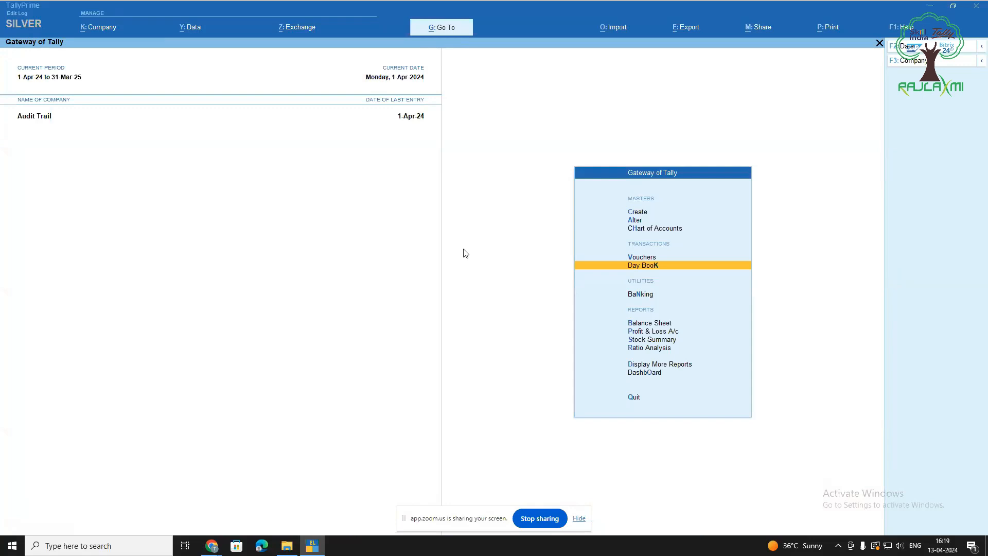
left_click(102, 36)
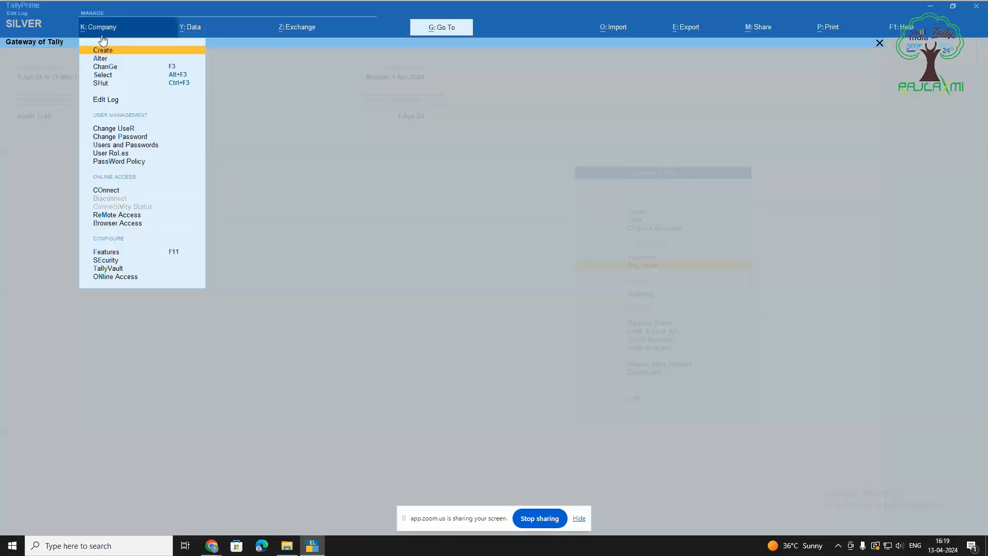
key("Down")
key("Down")
key("Down")
key("Down")
key("Down")
key("Down")
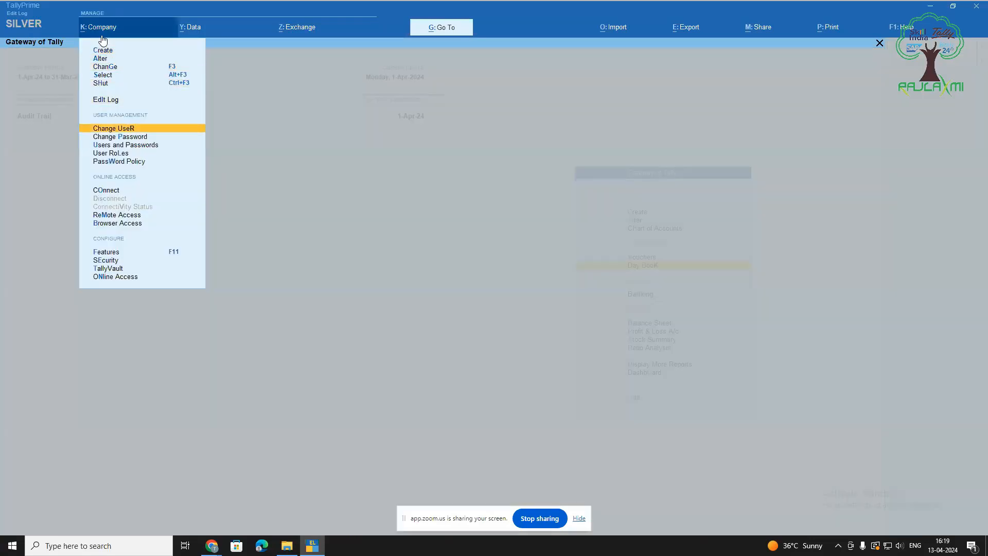
key("Return")
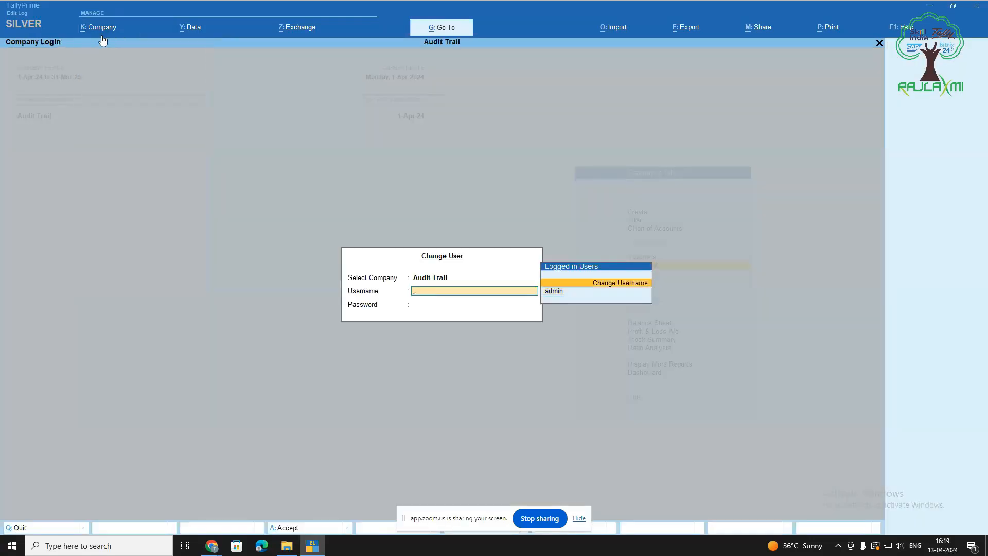
key("Return")
type("teajsh")
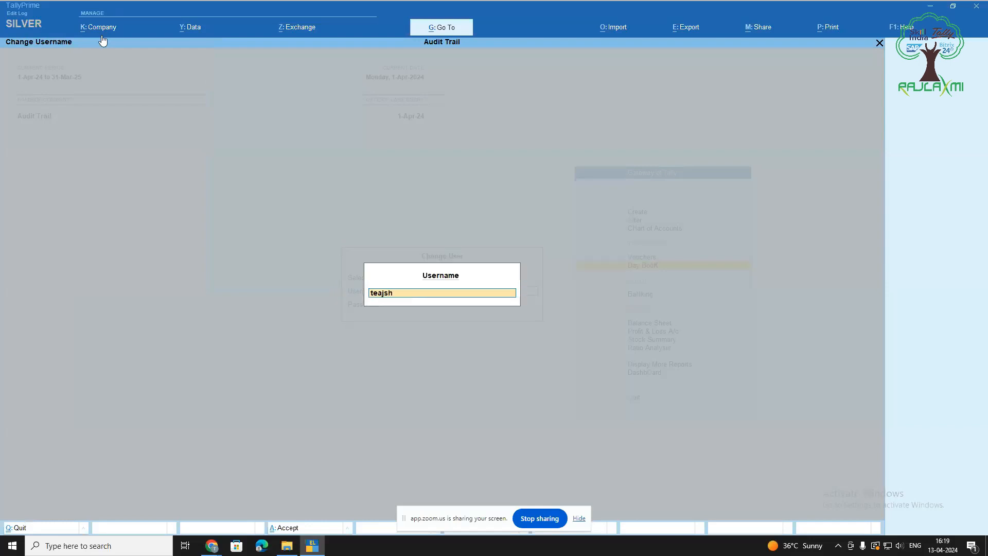
key("BackSpace")
key("BackSpace")
type("jashri")
key("Return")
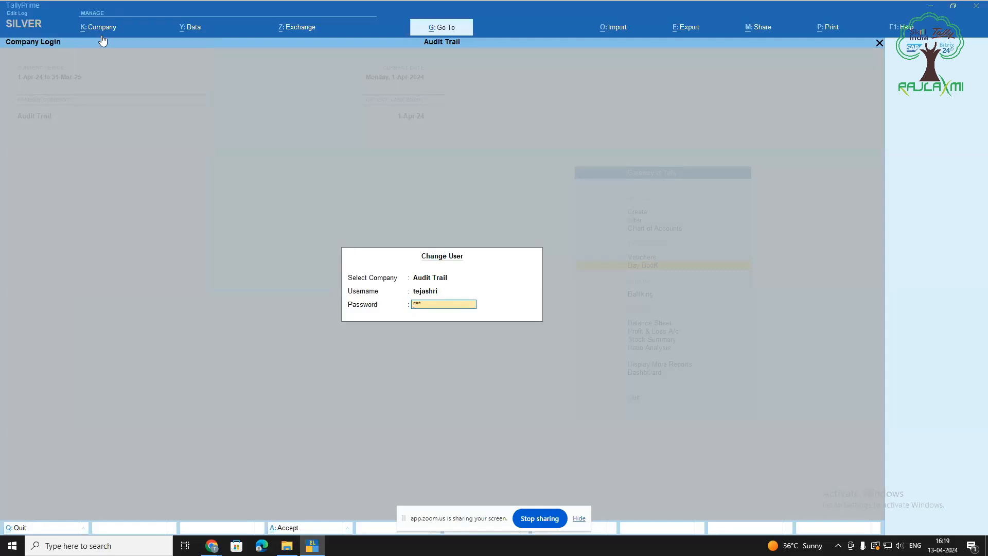
key("Return")
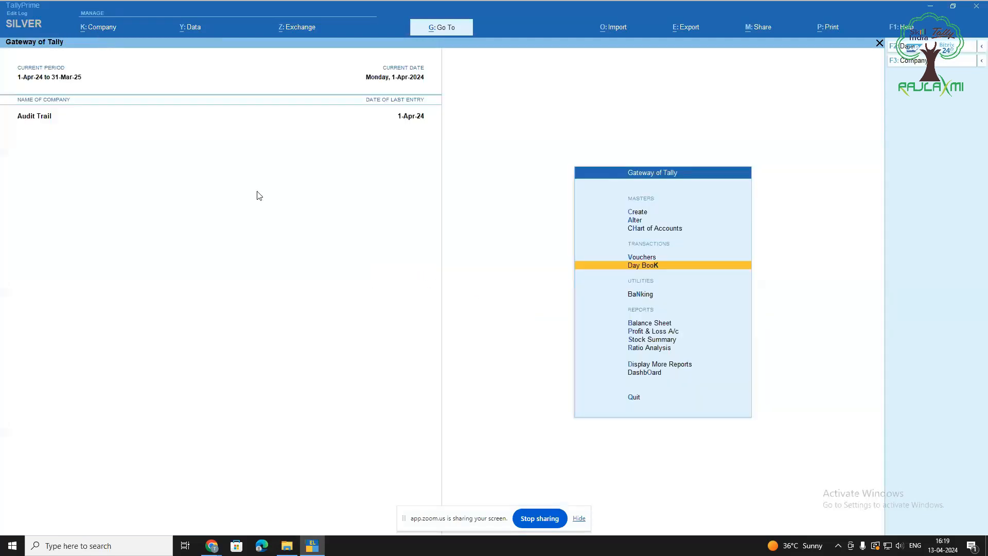
Open the Xyz Pvt Ltd ledger for alteration
key("Up")
key("Up")
key("Up")
key("Up")
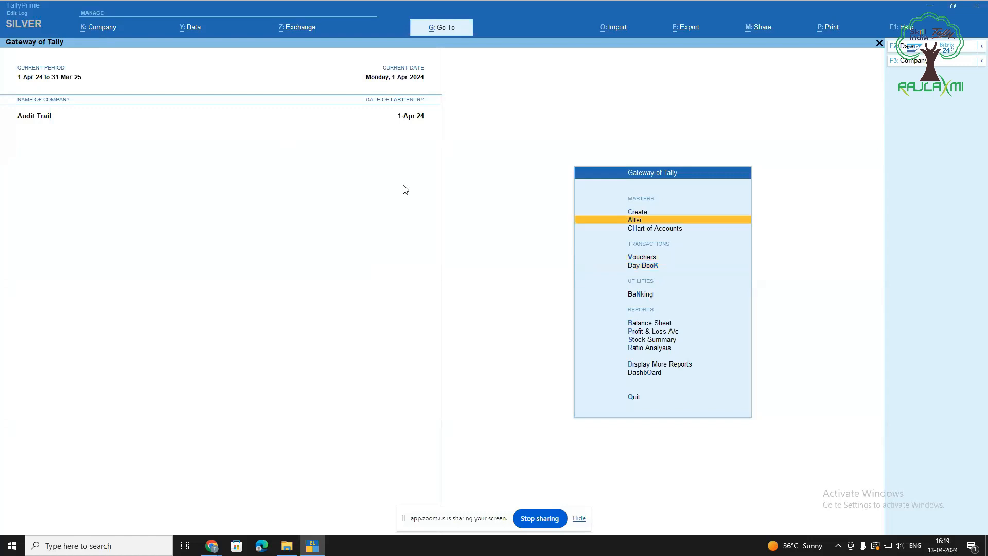
key("Down")
key("Return")
key("Down")
key("Return")
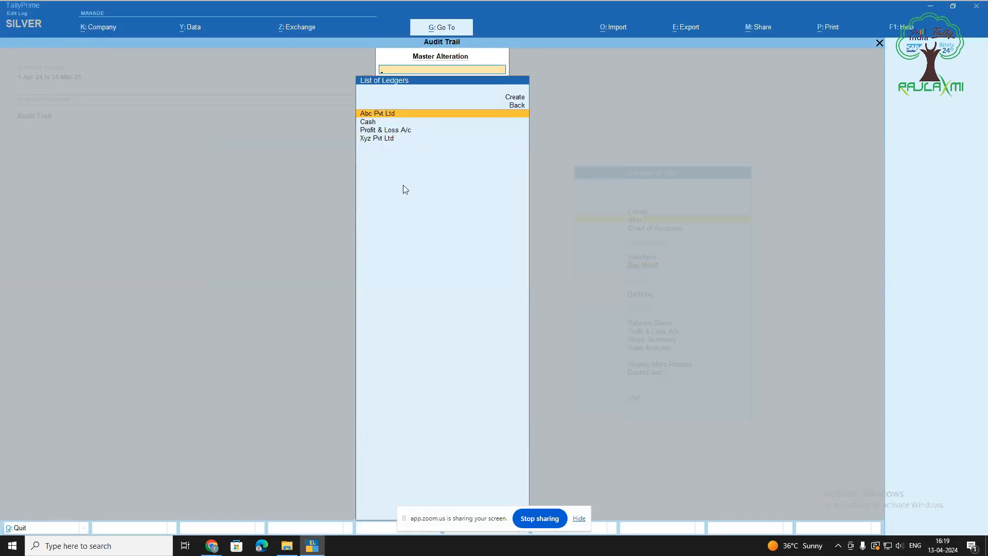
key("Down")
key("Down")
key("Down")
key("Return")
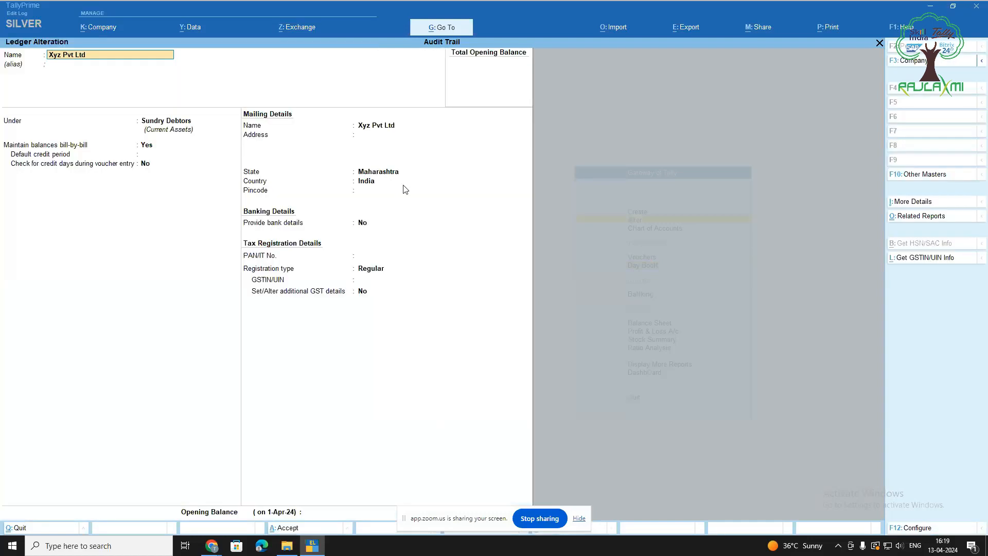
Change the ledger's state from Maharashtra to Gujarat and accept the effective date
left_click(385, 172)
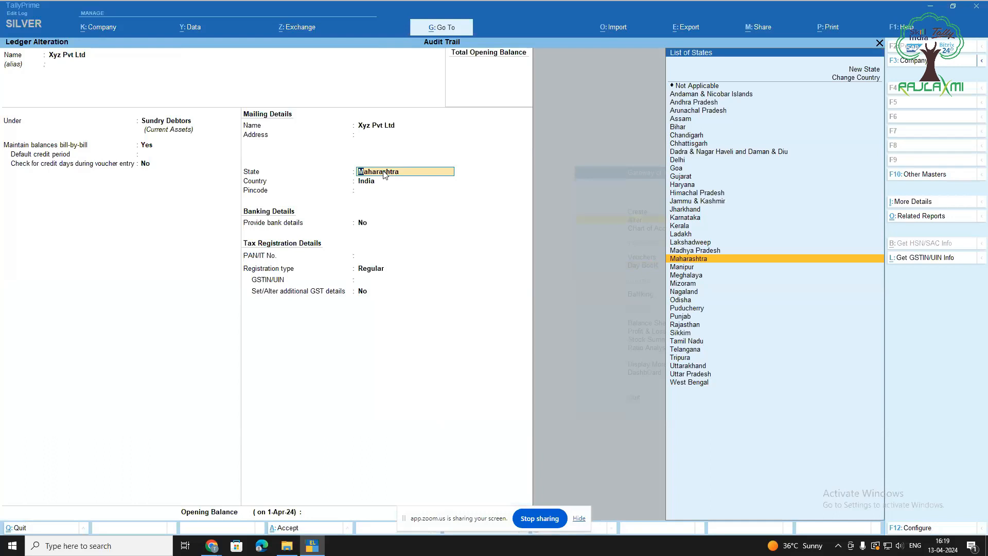
key("BackSpace")
type("Gujrat")
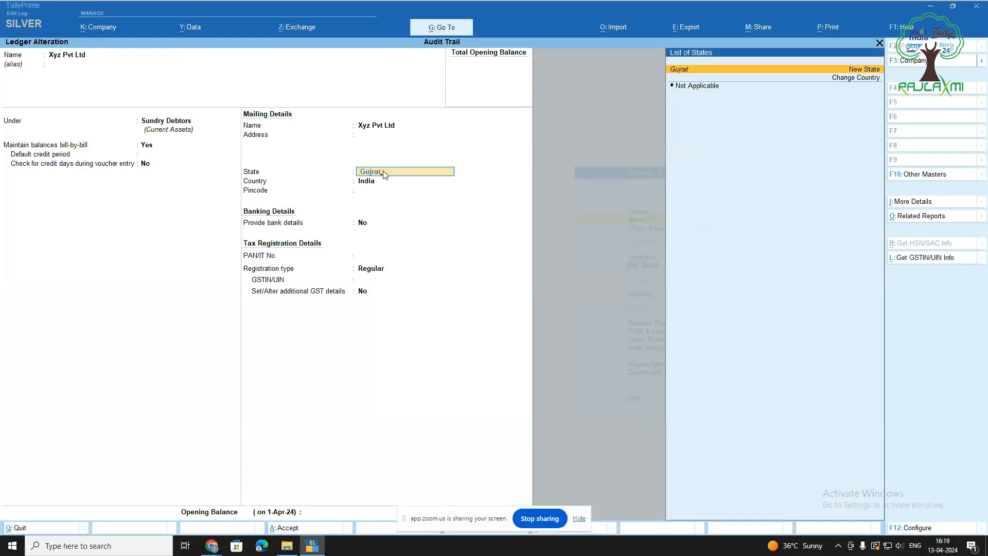
key("Return")
key("Return")
left_click(385, 173)
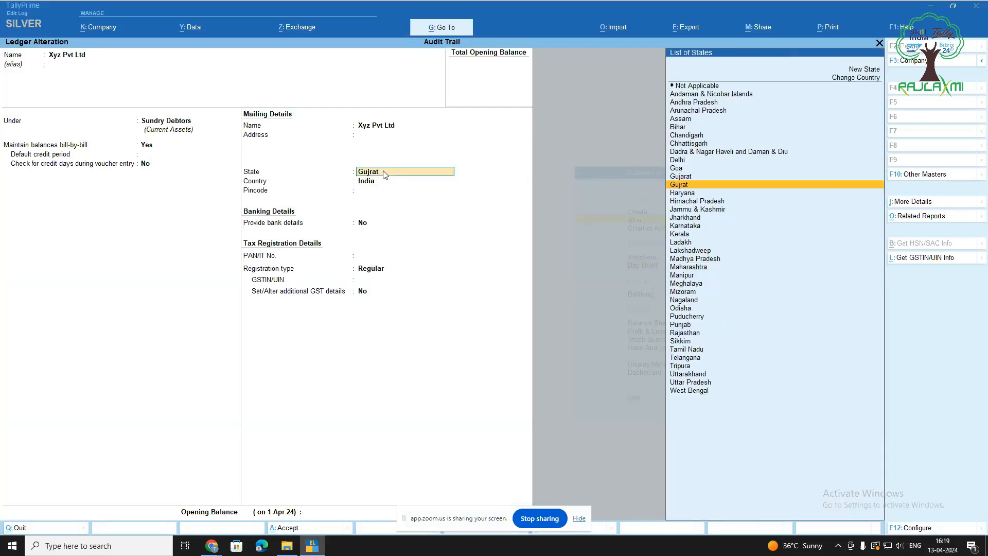
type("Guj")
key("Down")
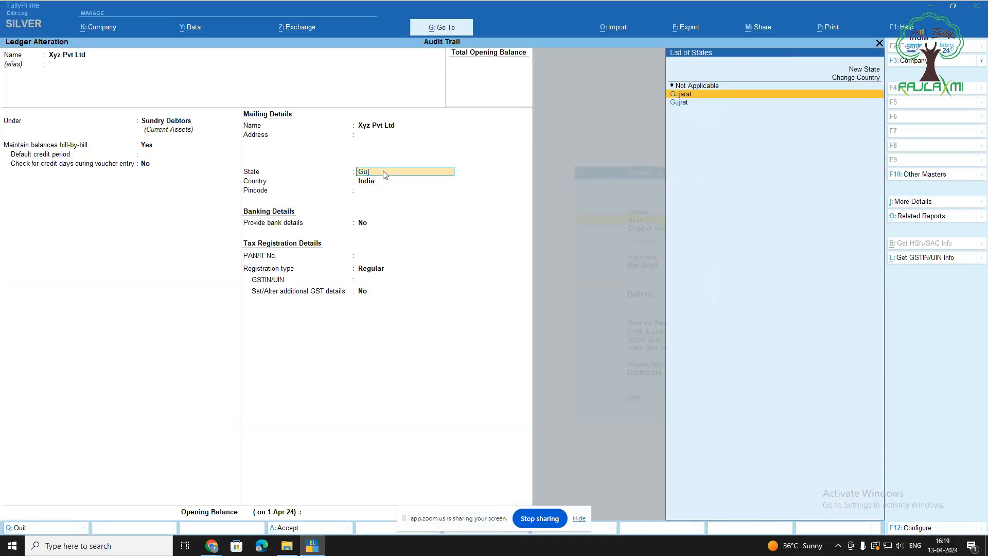
key("Return")
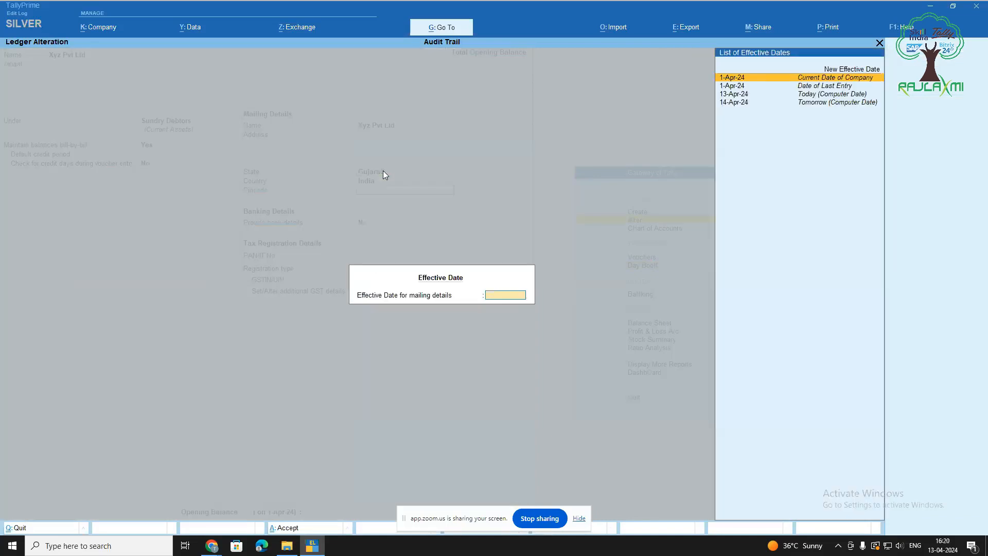
key("Return")
key("Return")
key("Return")
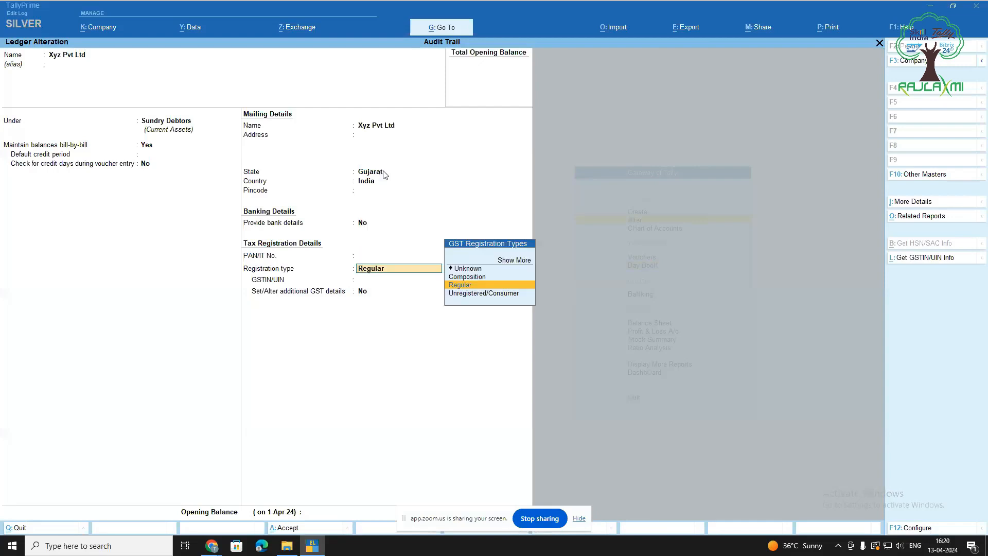
Enter Baroda as the mailing address and keep Regular as the GST registration type
key("BackSpace")
key("BackSpace")
key("BackSpace")
key("BackSpace")
key("BackSpace")
key("BackSpace")
key("BackSpace")
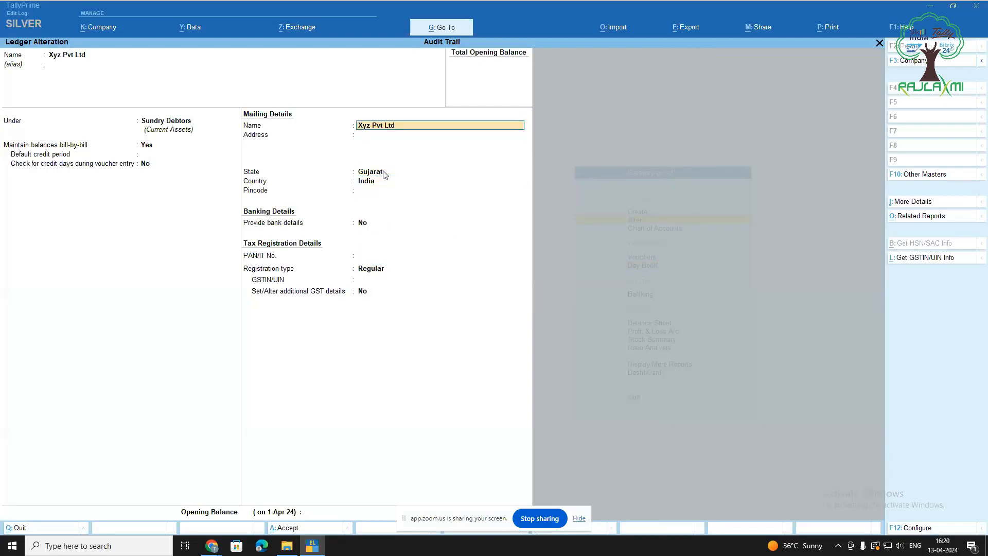
key("Return")
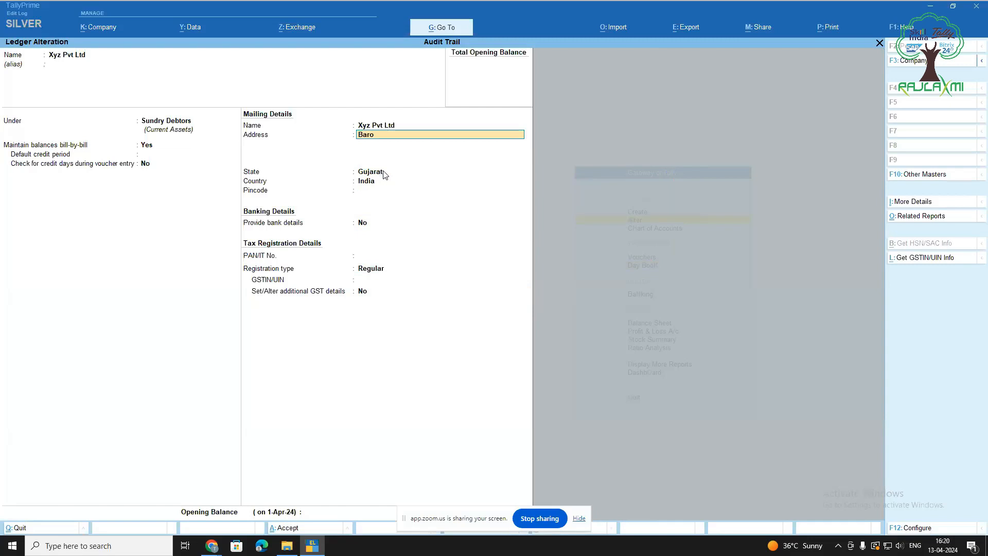
key("Return")
key("Return")
key("Return")
key("Return")
key("Return")
key("Return")
key("Return")
key("Return")
key("Return")
key("y")
key("Return")
Save the ledger alteration and reopen the Xyz Pvt Ltd ledger
key("Escape")
key("Return")
key("Return")
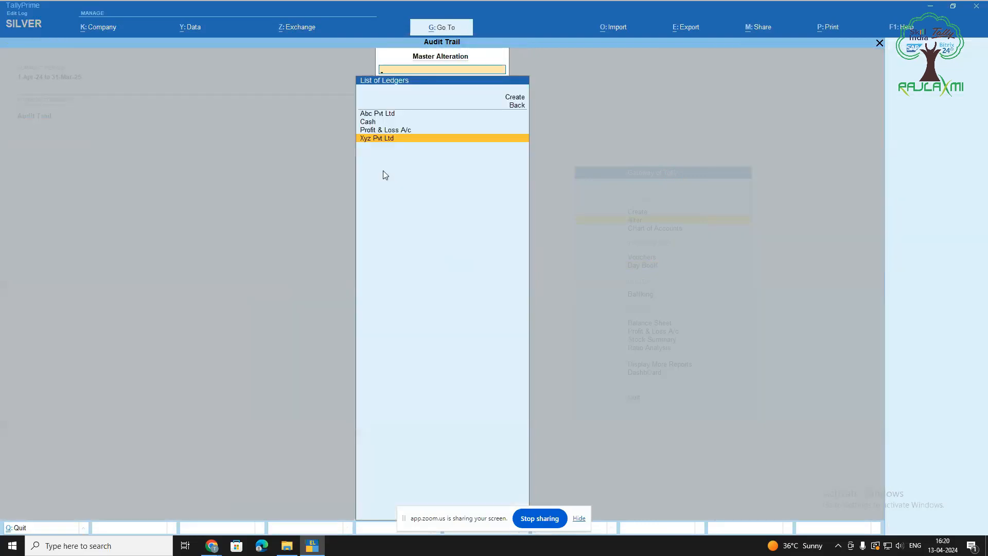
key("Escape")
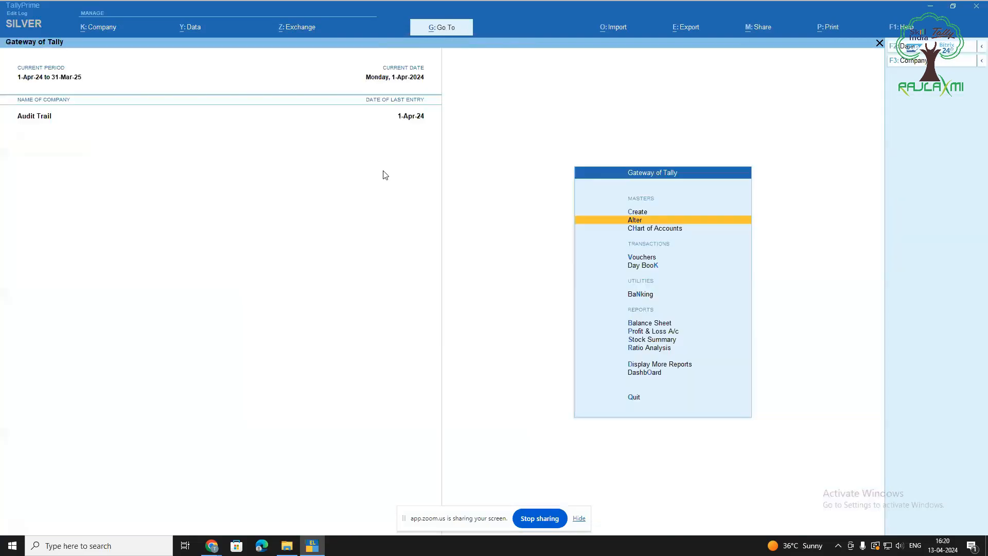
key("Down")
key("Down")
key("Down")
key("Up")
key("Up")
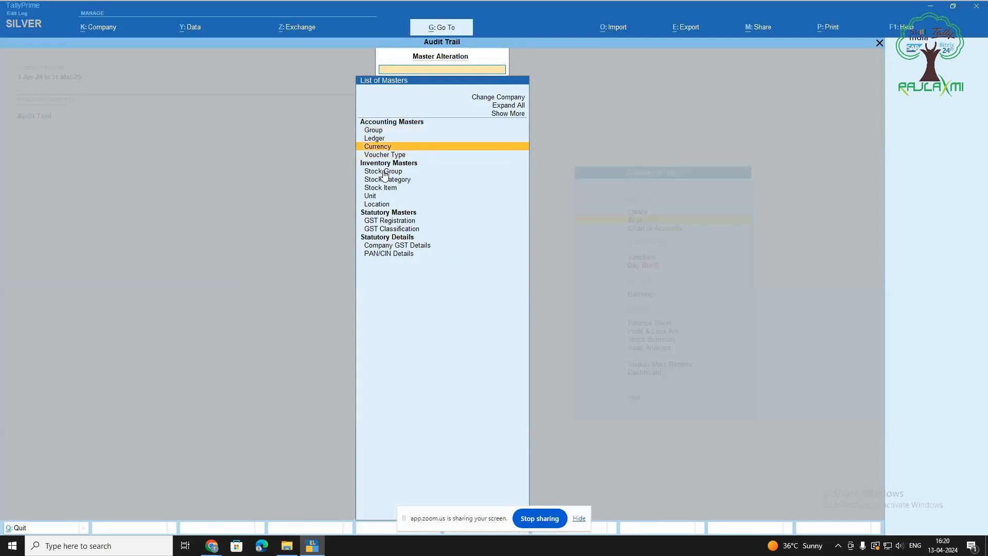
key("Return")
key("Down")
key("Down")
key("Down")
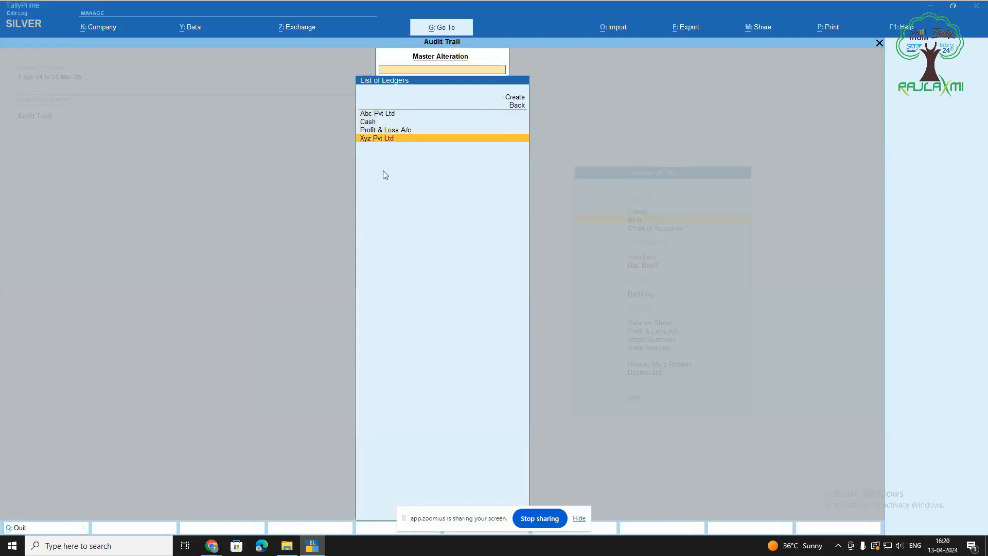
key("Return")
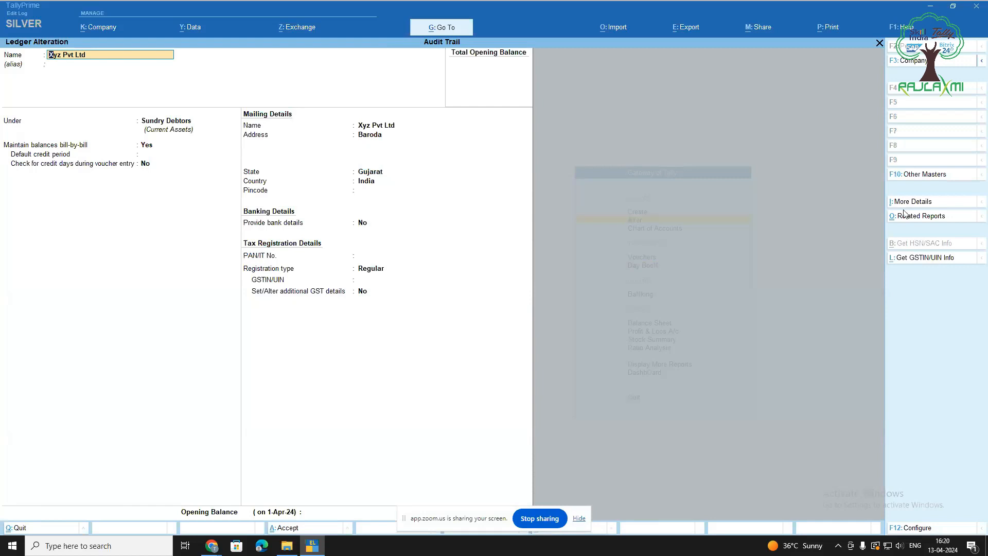
Open the ledger's Edit Log (version 2 Altered, version 1 Created) and compare the versions
left_click(938, 222)
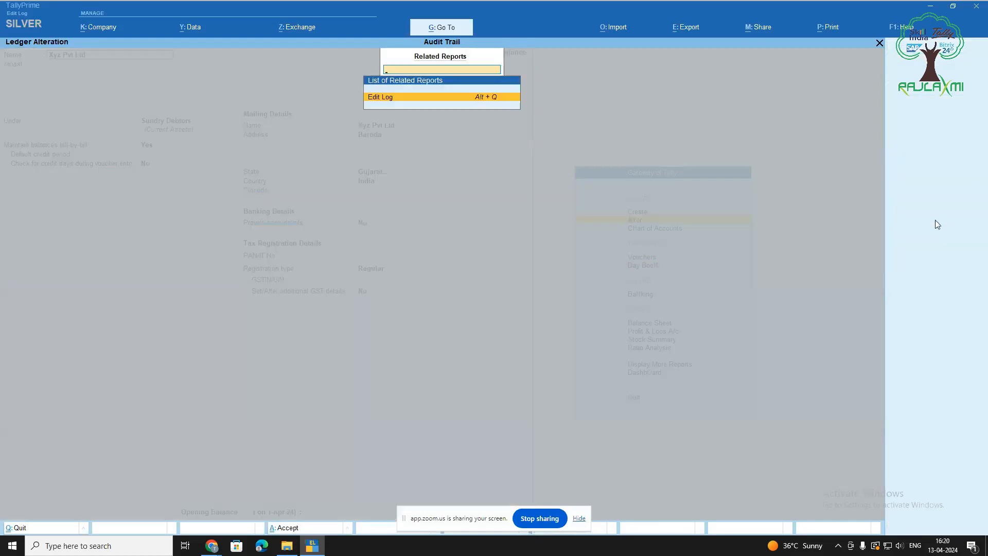
key("Return")
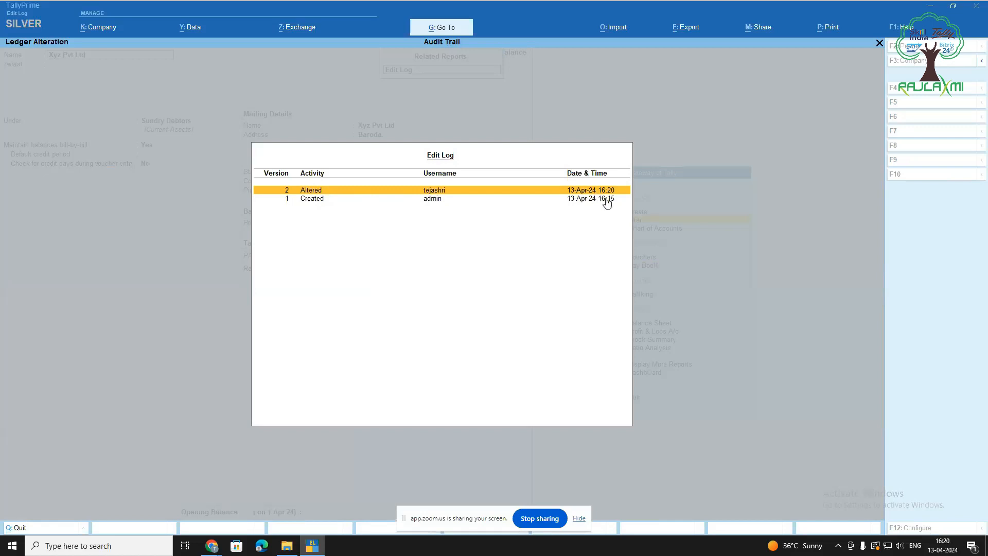
key("Return")
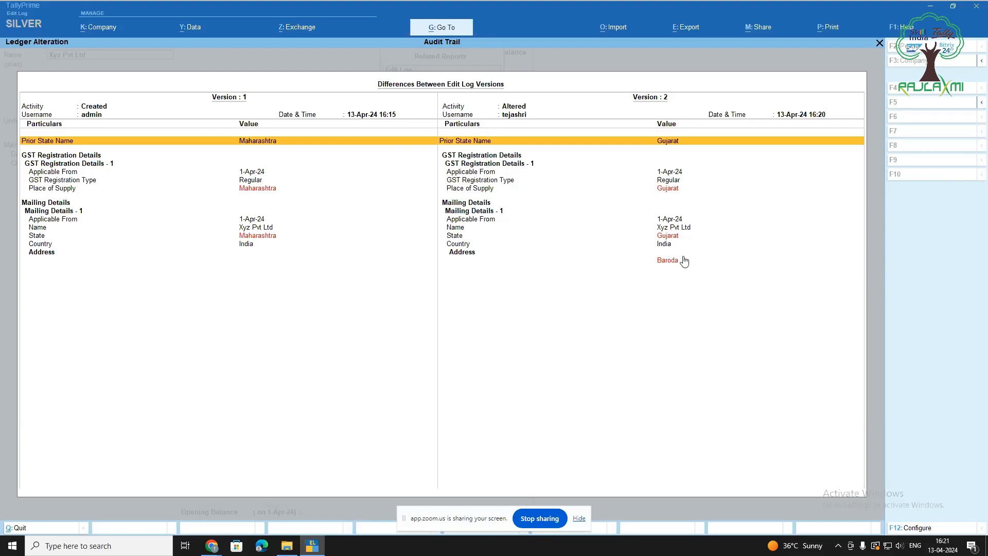
Toggle 'show altered values only' on then off in the ledger comparison, then close it and the edit log
key("F12")
type("y")
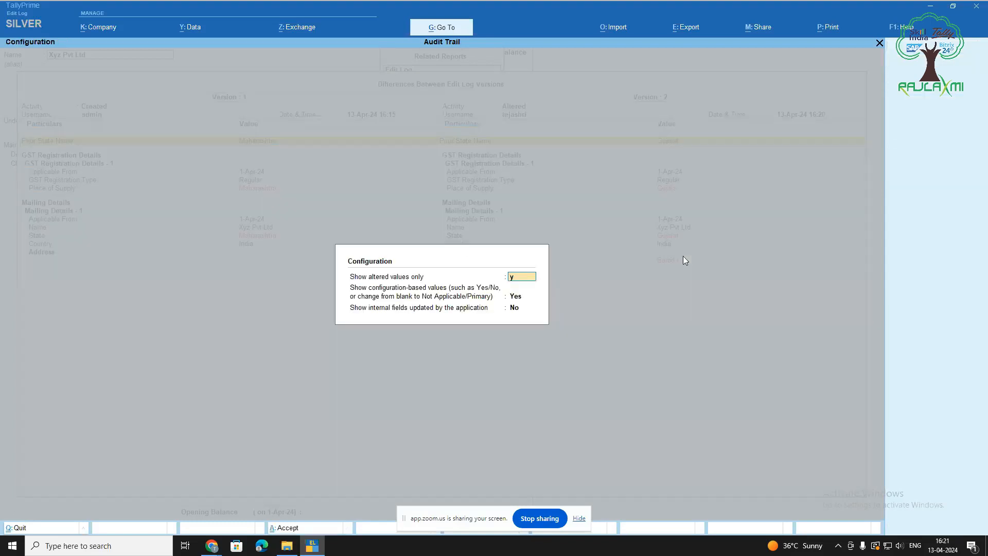
key("Return")
key("Return")
key("Return")
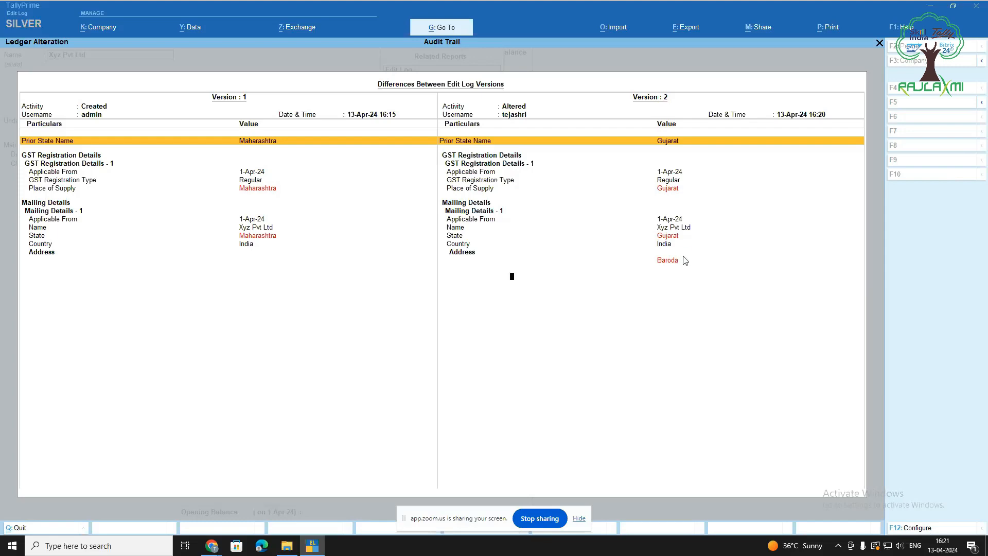
key("F12")
type("n")
key("Return")
key("Return")
key("Return")
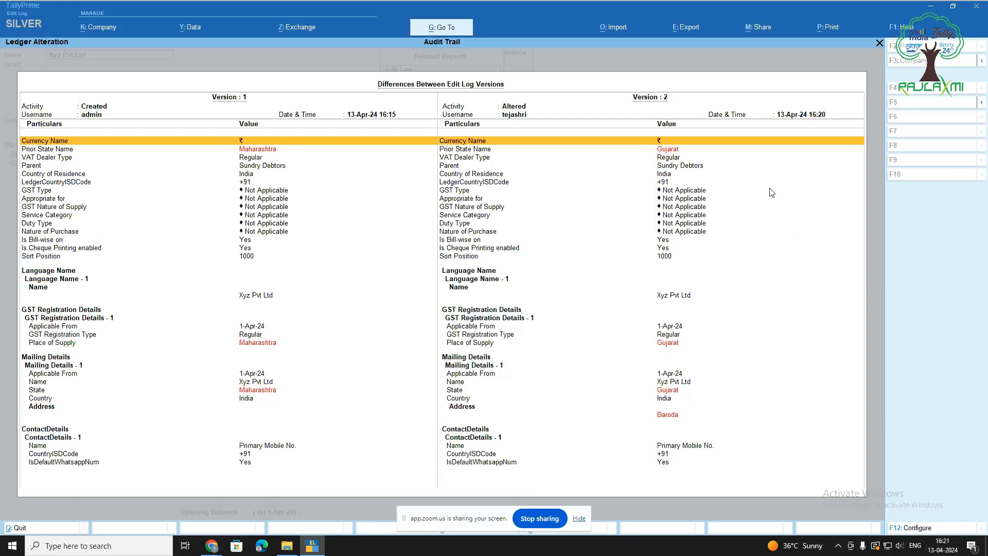
key("Escape")
key("Escape")
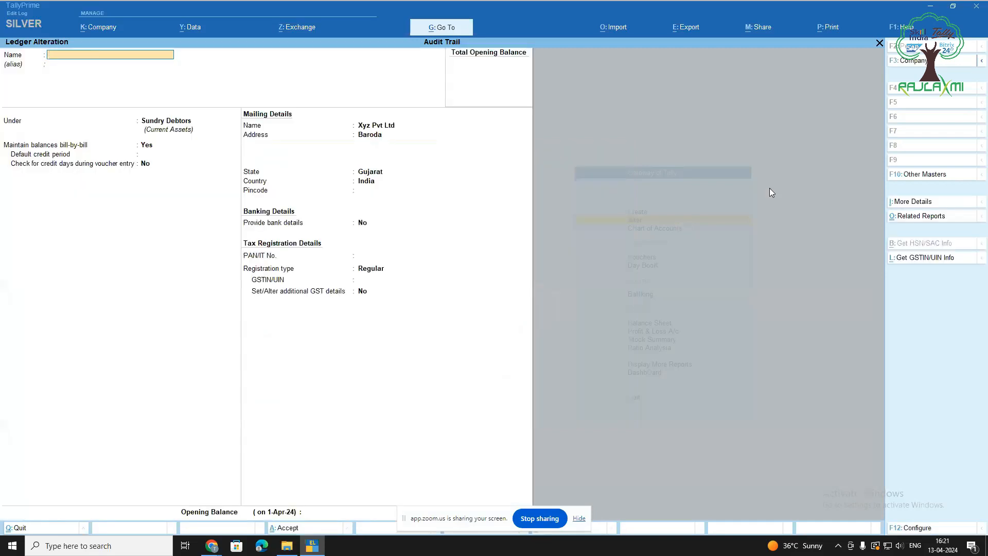
key("Escape")
Open the Pencil stock item for alteration
key("Return")
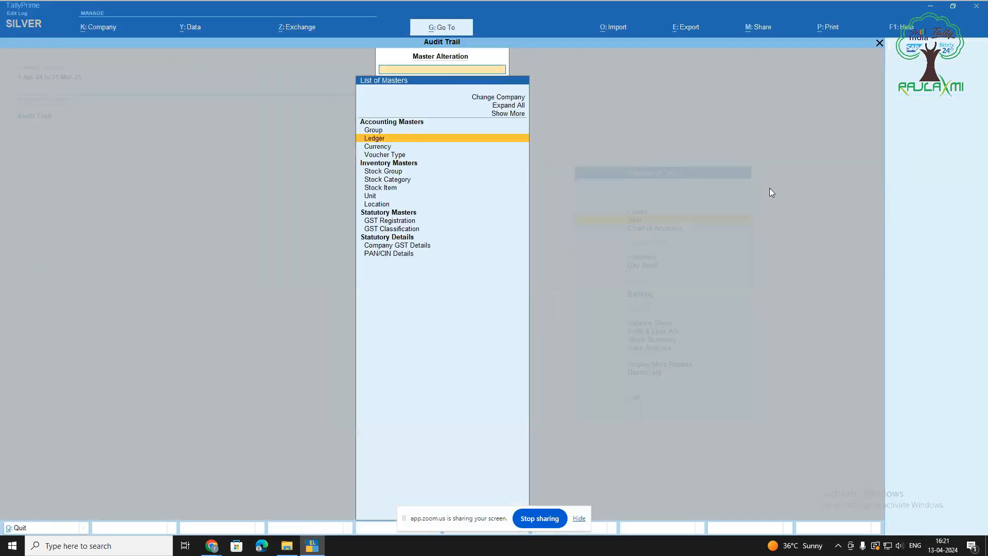
key("Escape")
key("Up")
key("Down")
key("Return")
key("Down")
key("Down")
key("Down")
key("Down")
key("Down")
key("Down")
key("Return")
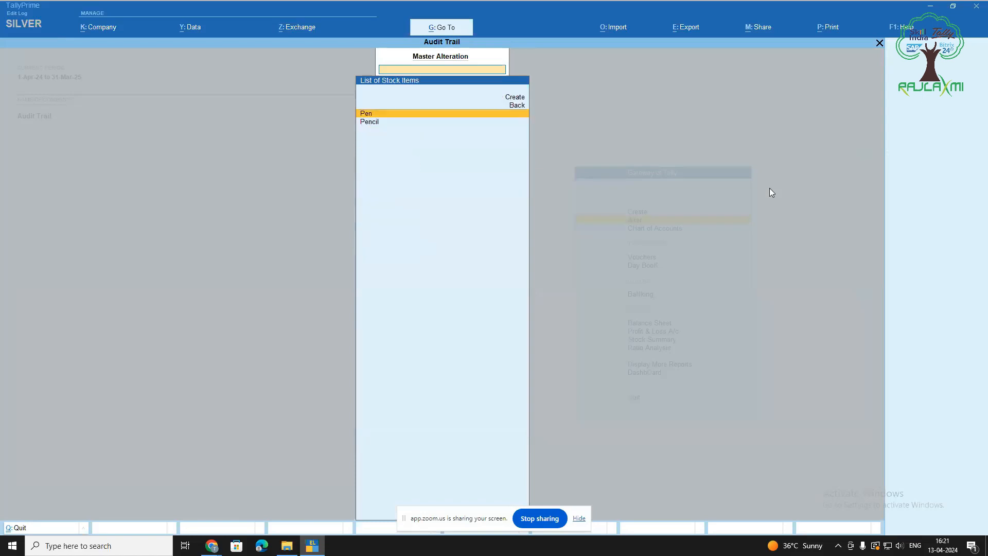
key("Down")
key("Return")
key("Return")
key("Return")
key("Return")
key("Return")
Change Pencil's HSN/SAC to 789010 and GST rate to 18%, then save it
key("Return")
key("Return")
key("Return")
key("Return")
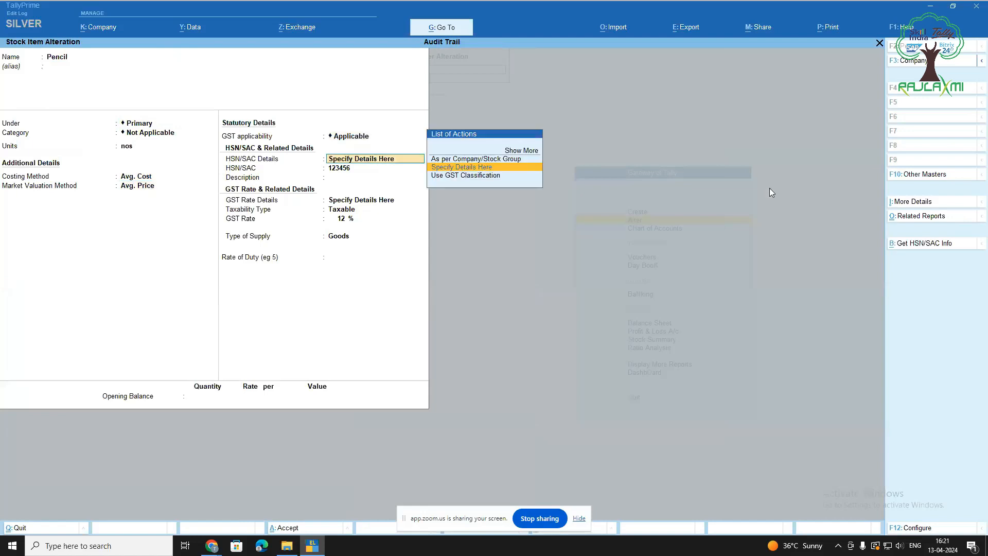
key("Return")
type("7894")
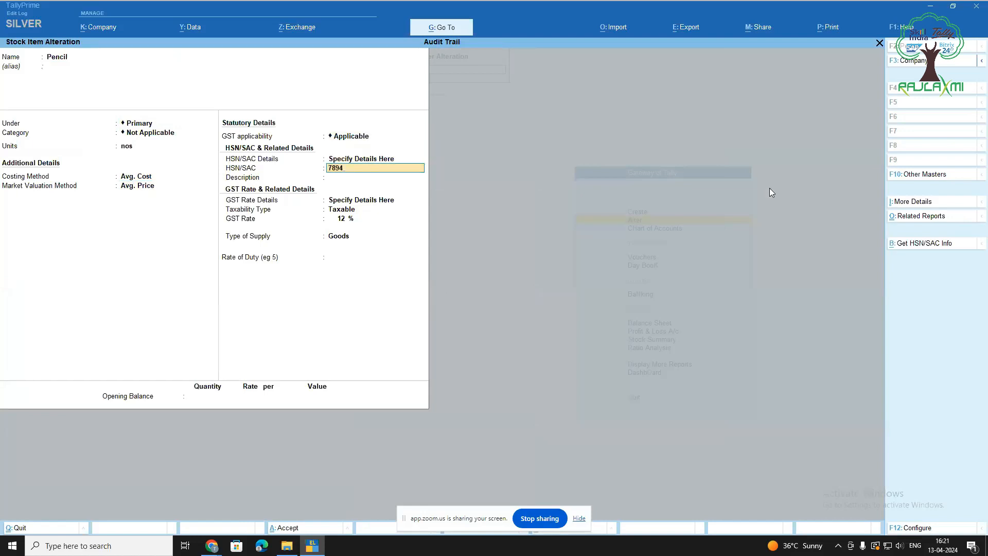
key("Return")
key("Return")
key("Return")
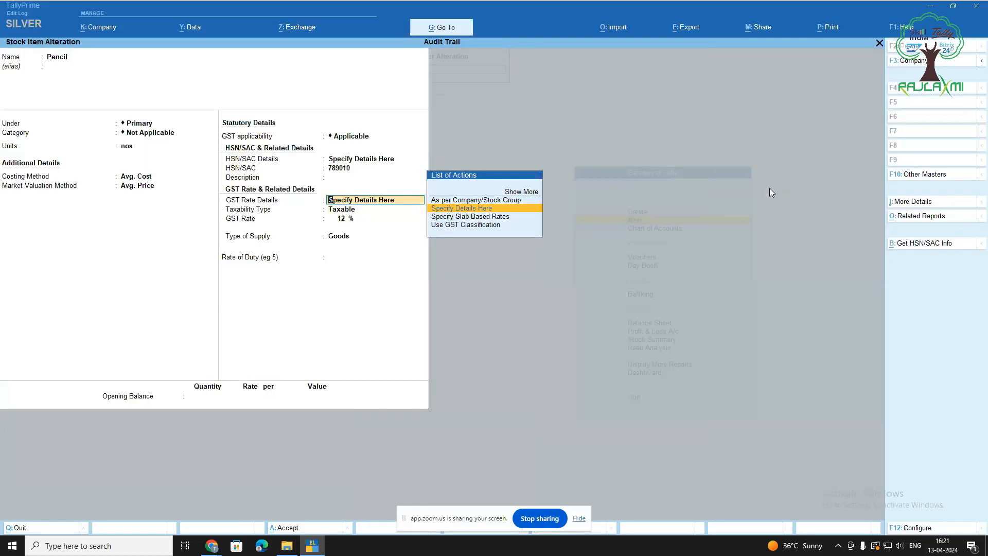
key("Return")
key("Return")
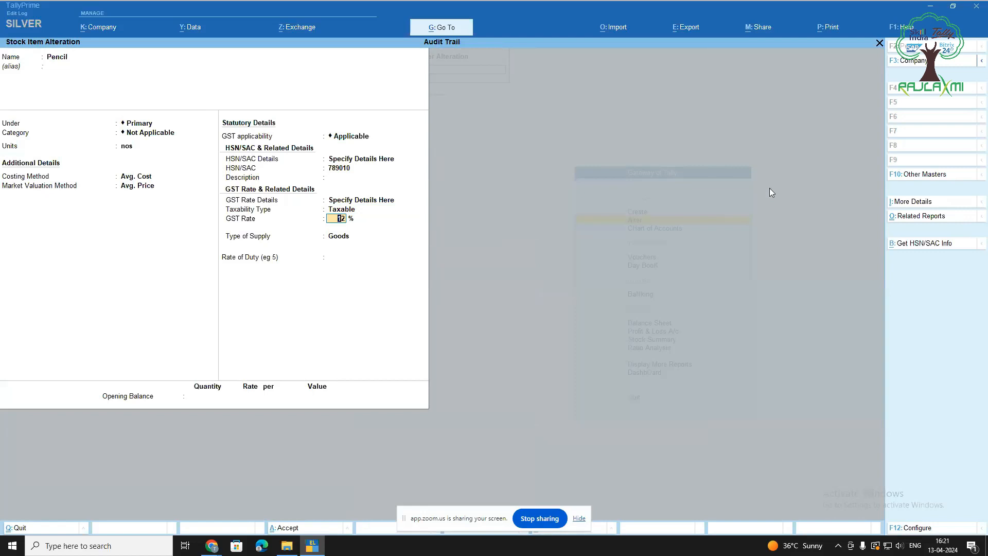
type("18")
key("Return")
key("Return")
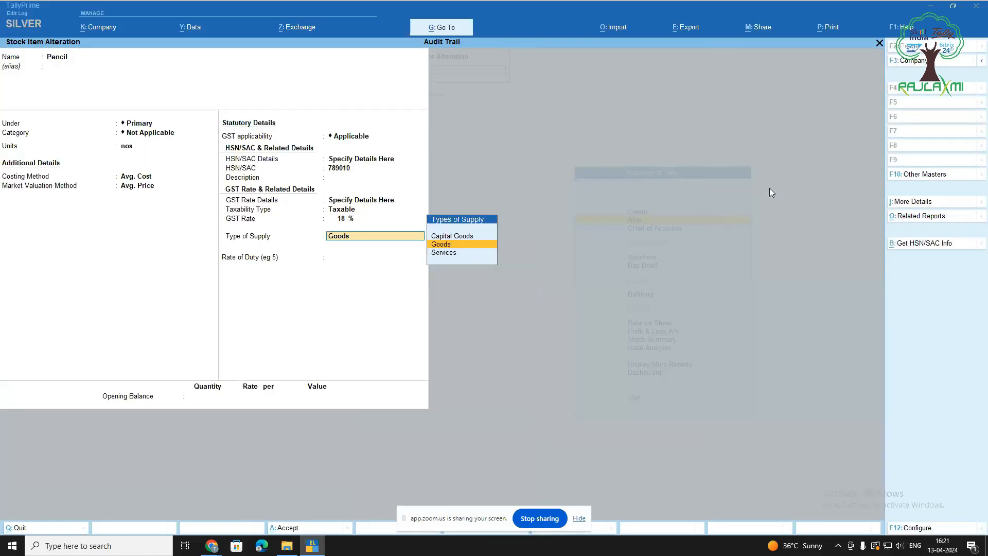
key("Return")
key("Return")
key("Return")
key("Return")
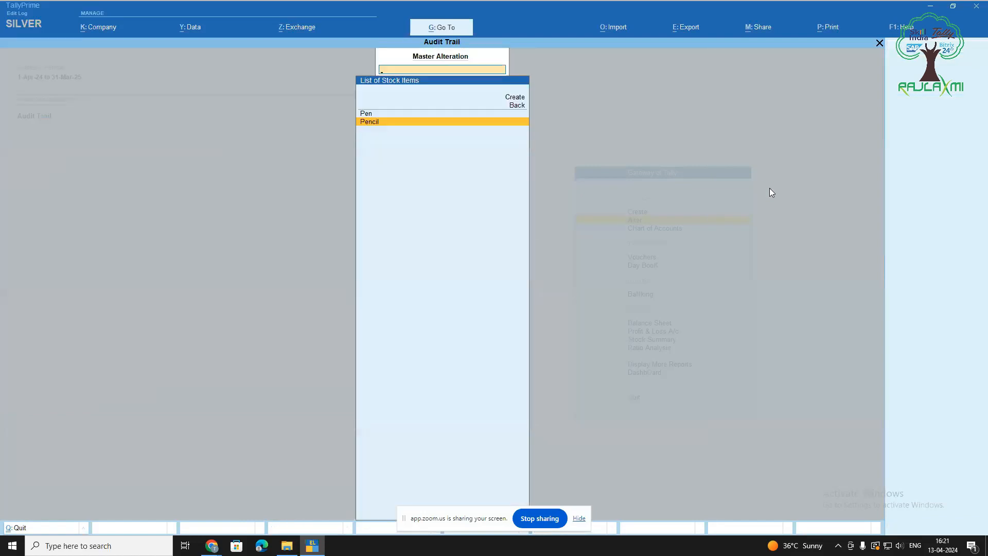
key("Return")
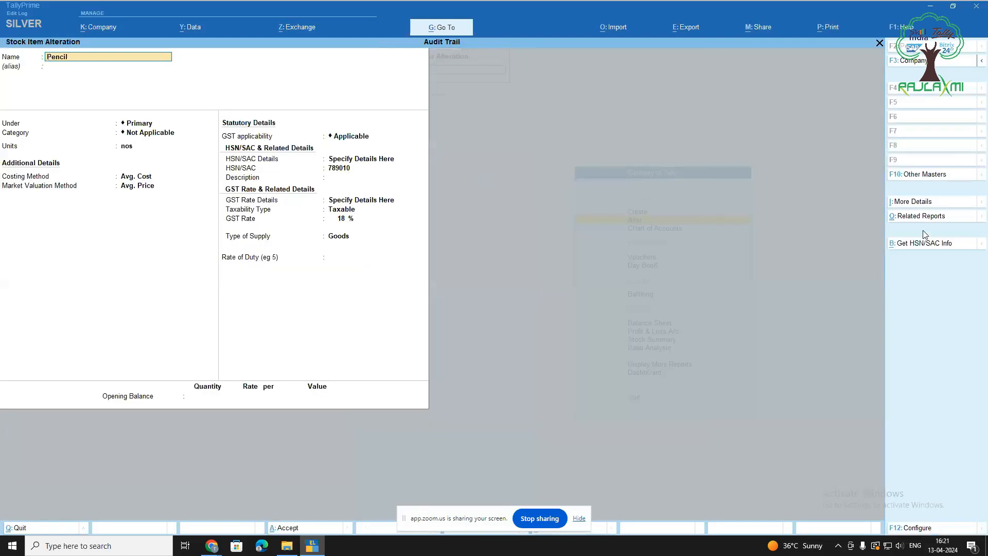
Compare Pencil's edit-log versions showing only altered values (HSN 789010, GST 18%), then exit
key("ctrl+o")
key("Return")
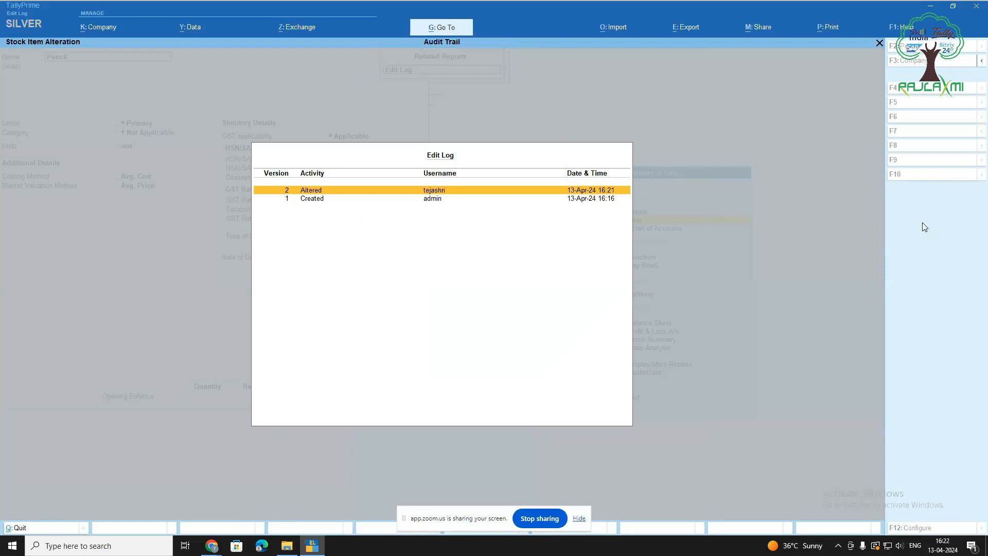
key("Return")
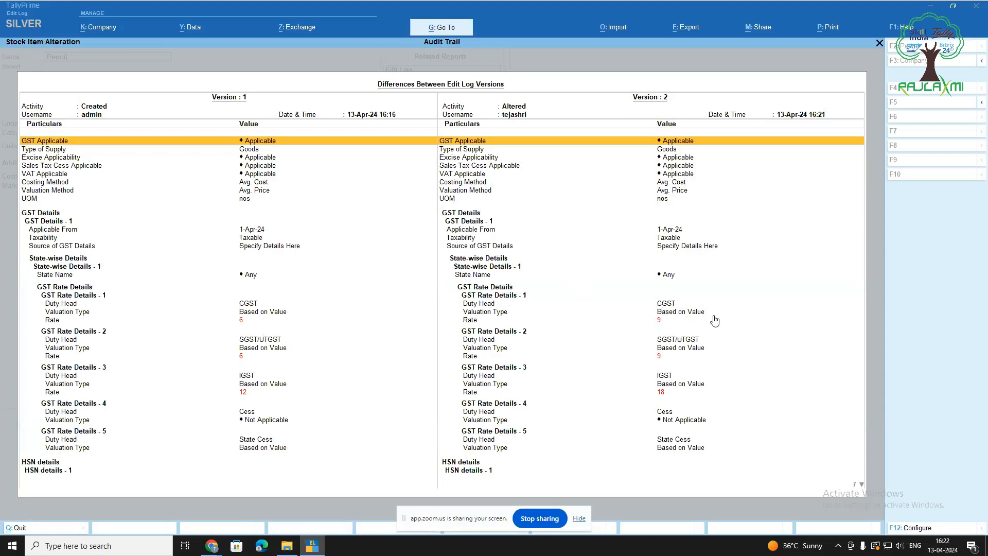
key("F12")
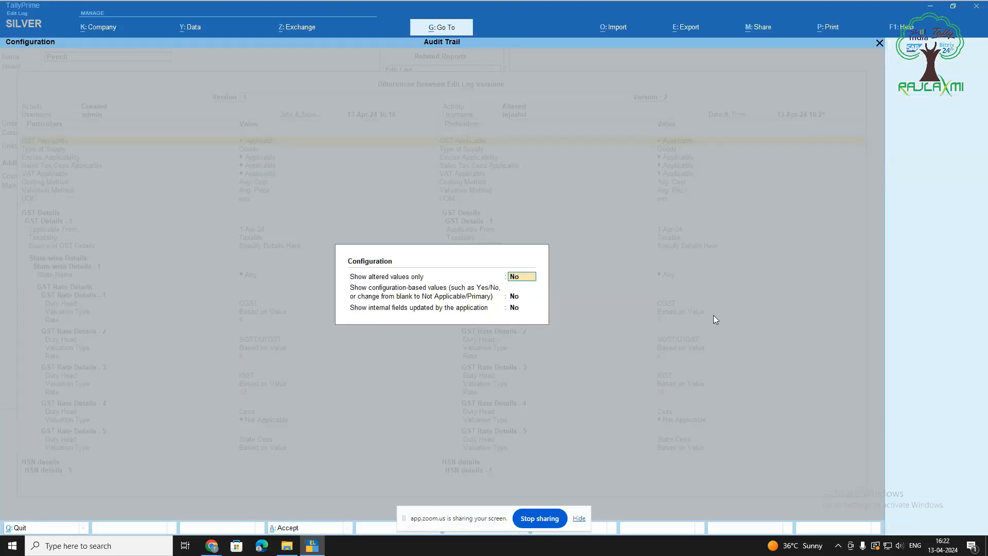
type("y")
key("Return")
key("Return")
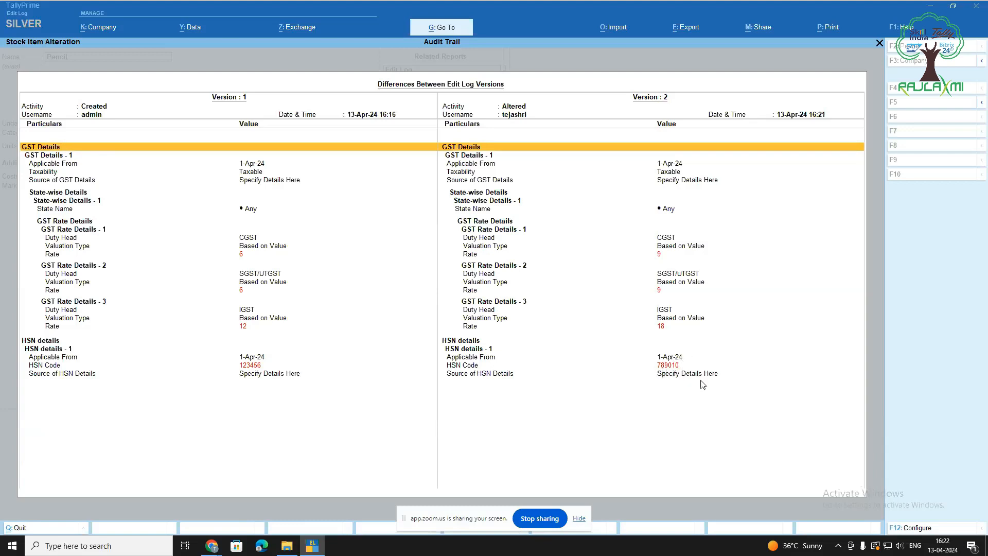
key("Escape")
key("Escape")
key("Escape")
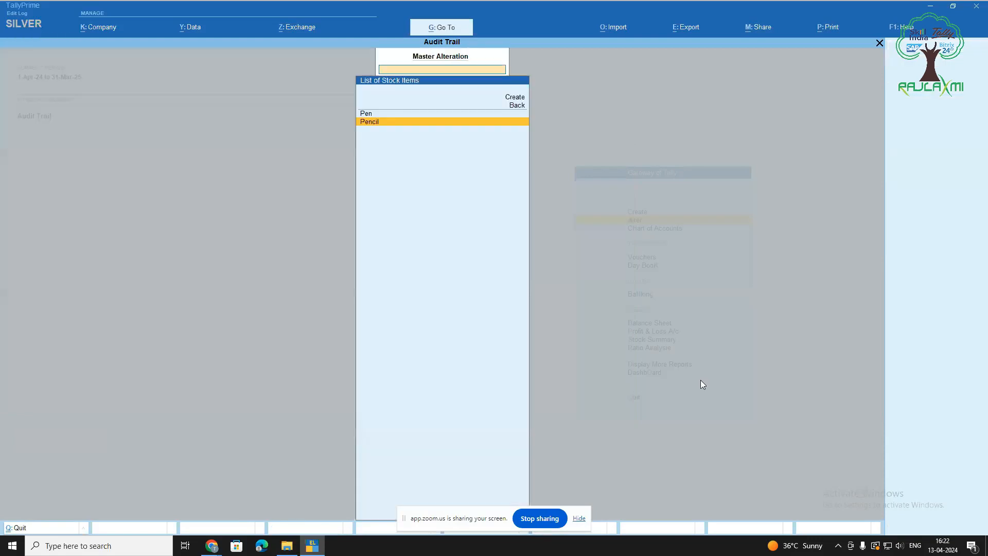
key("Escape")
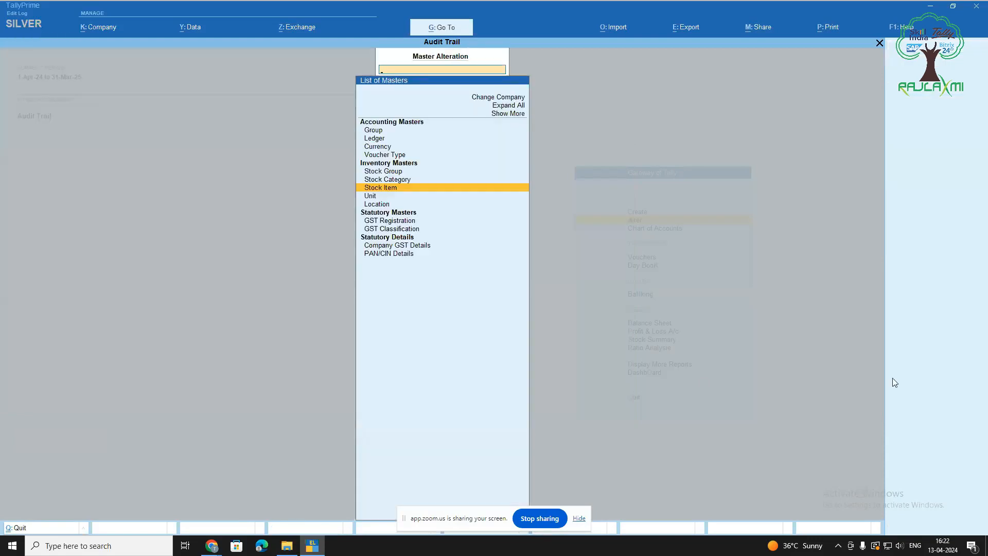
Open the Xyz Pvt Ltd payment voucher from the Day Book for alteration
key("Escape")
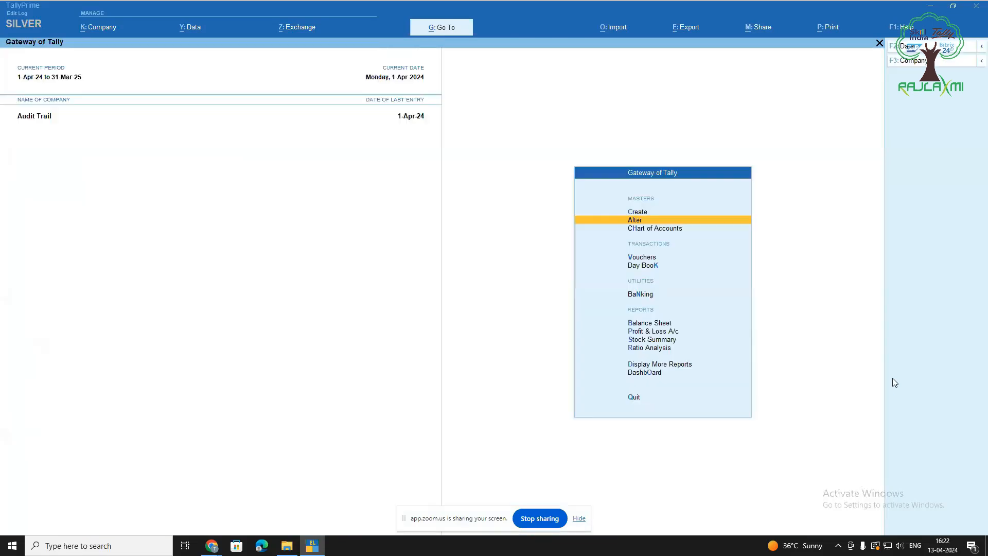
key("Down")
key("Down")
key("Down")
key("Return")
key("Down")
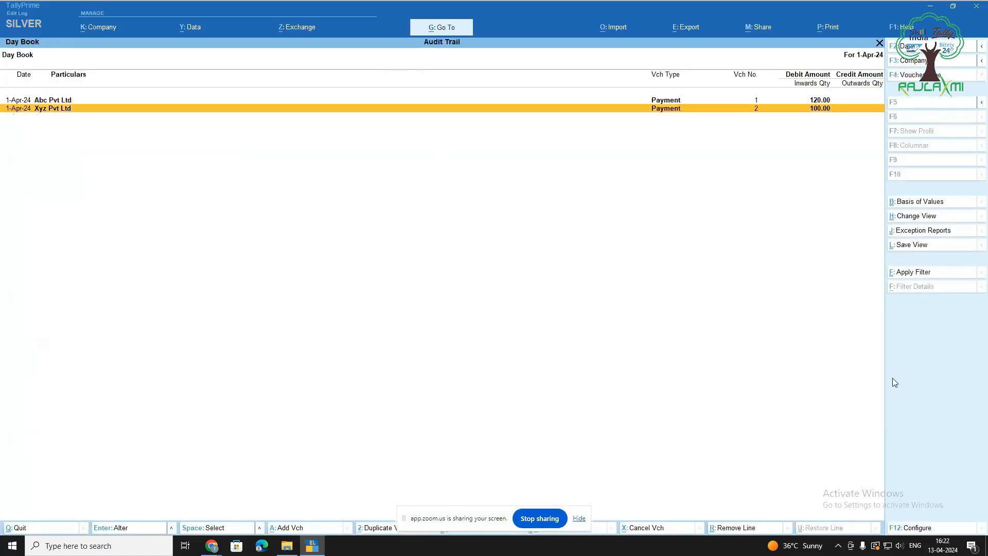
key("Return")
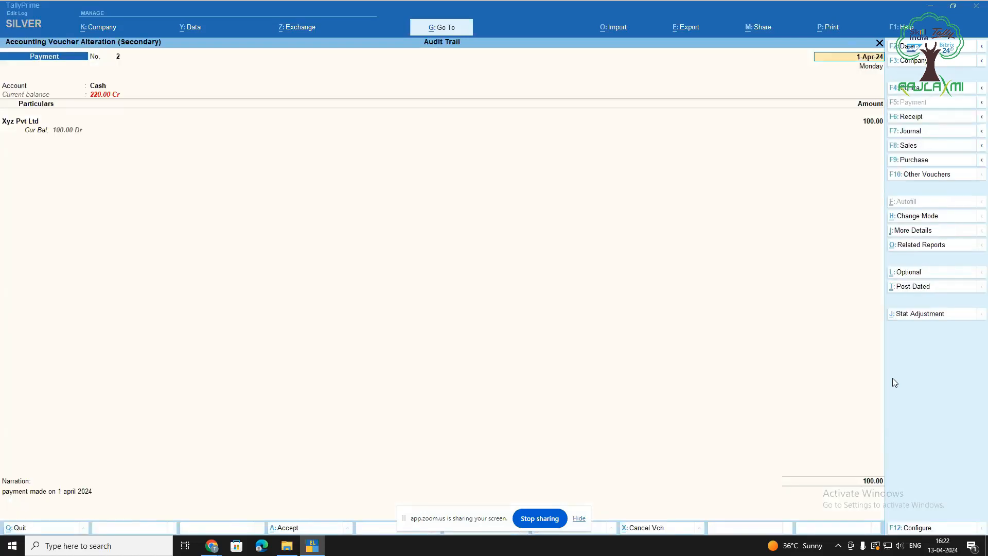
key("Return")
key("Return")
key("Return")
key("Return")
key("Return")
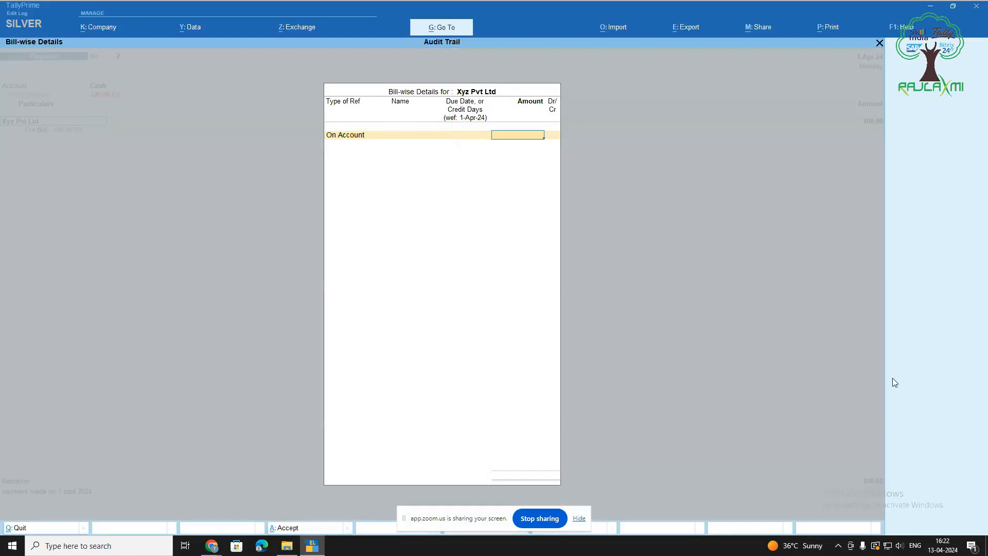
Change the payment amount from 100 to 120, set narration 'payment made', and save
type("120")
key("Return")
key("Return")
key("Return")
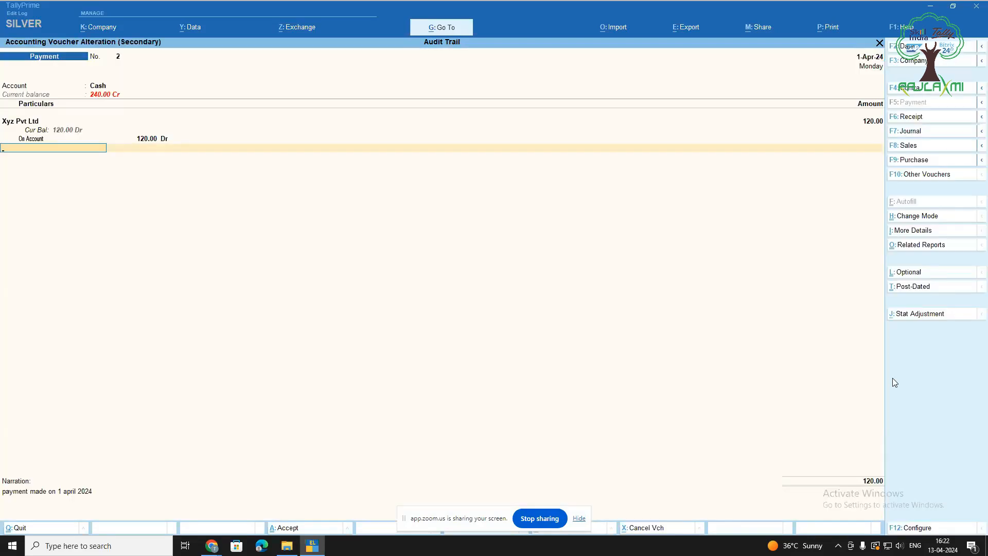
key("Return")
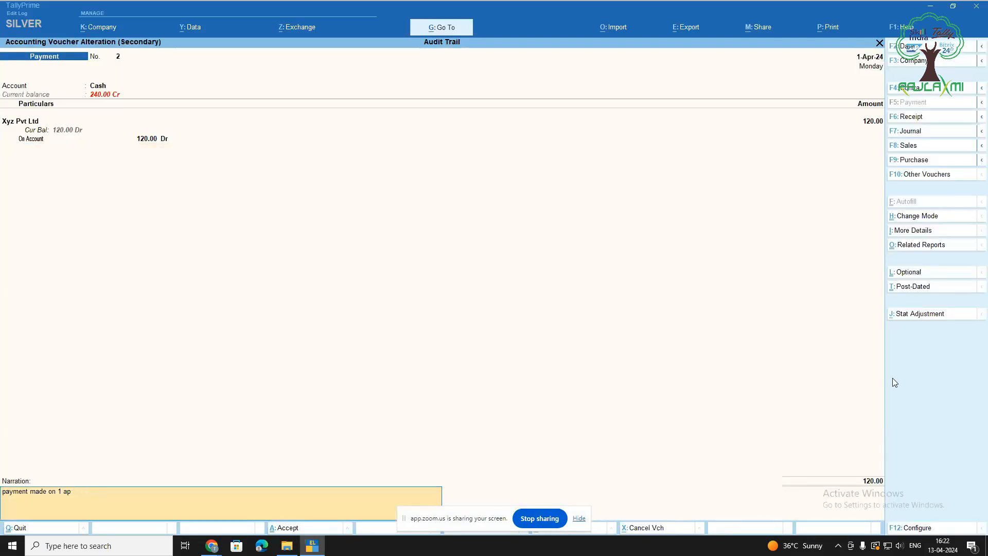
key("BackSpace")
key("BackSpace")
key("Return")
key("Return")
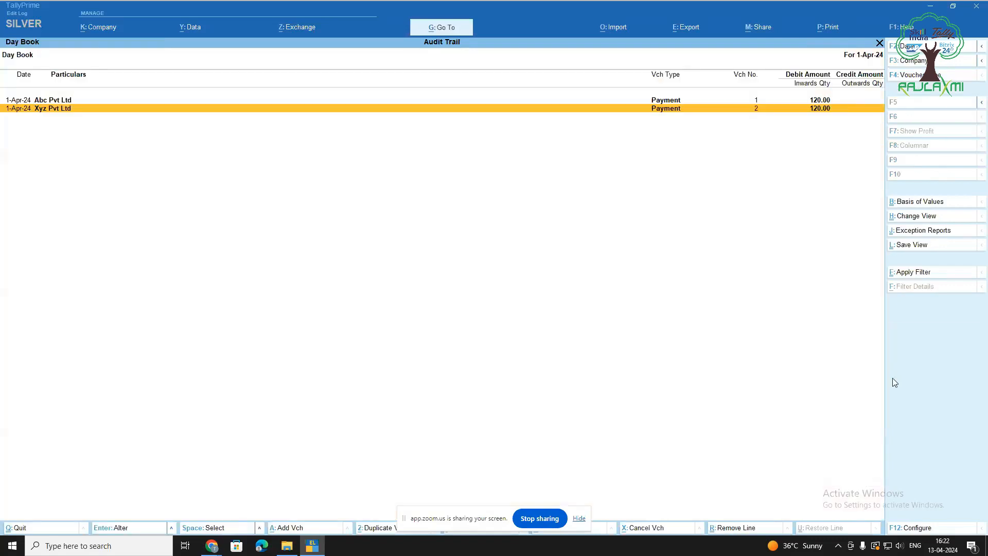
key("Escape")
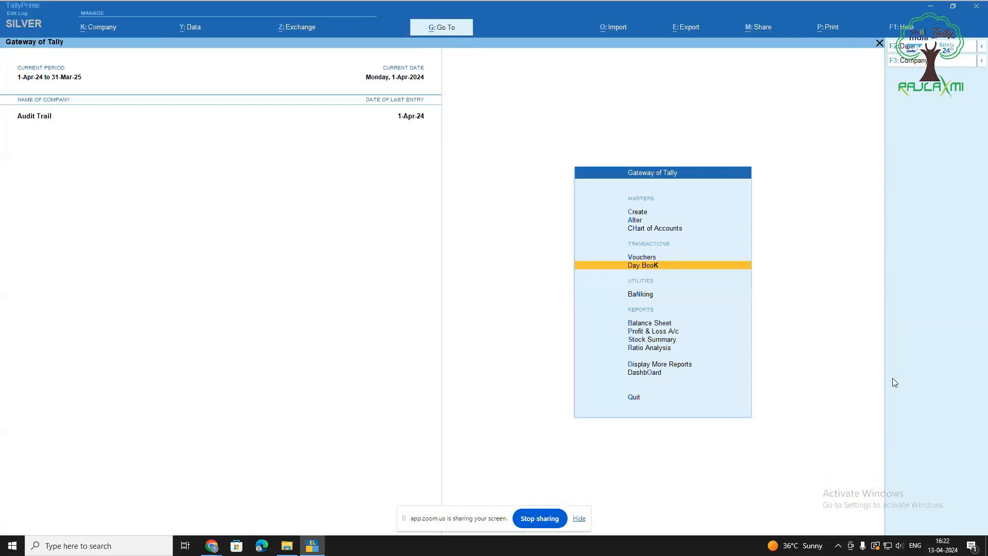
key("Up")
key("Down")
key("Return")
key("Return")
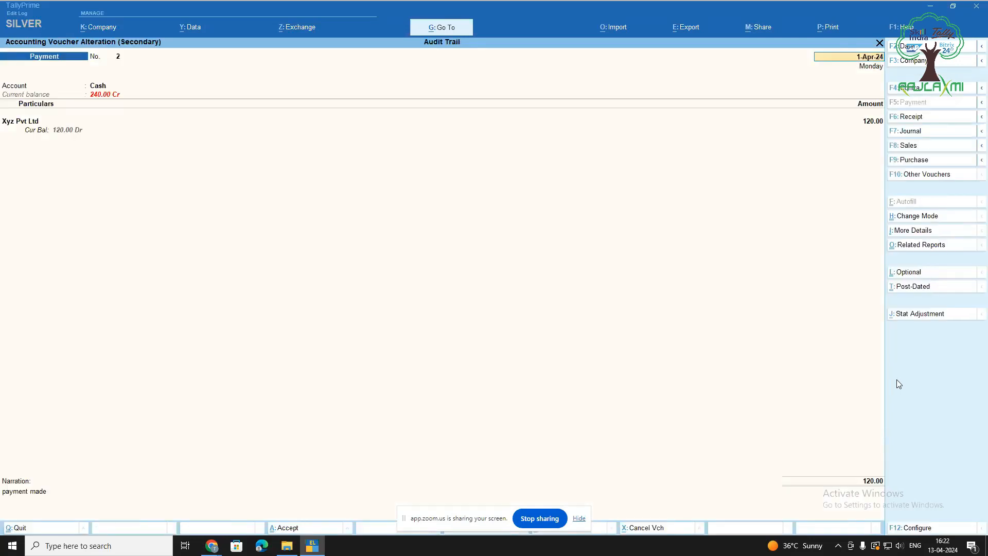
left_click(920, 246)
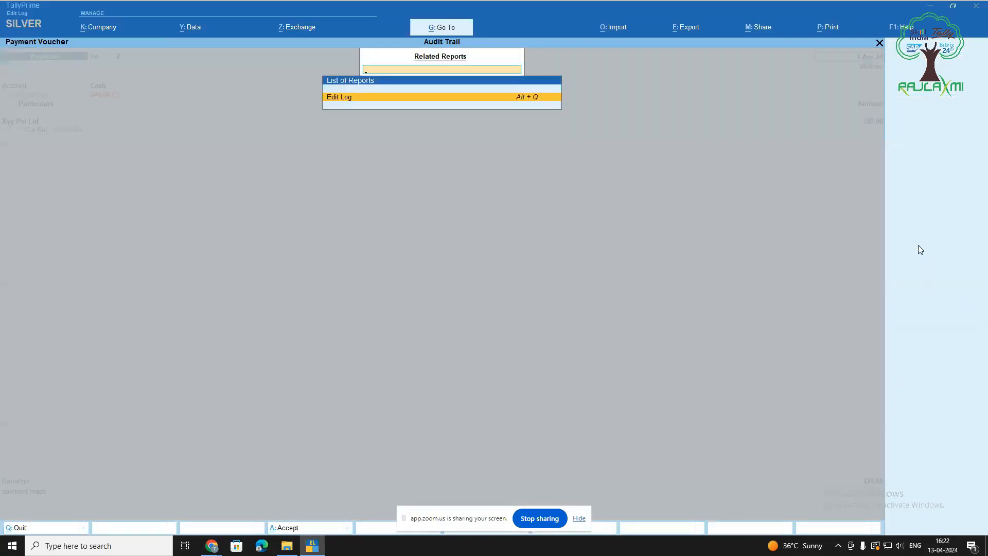
key("Return")
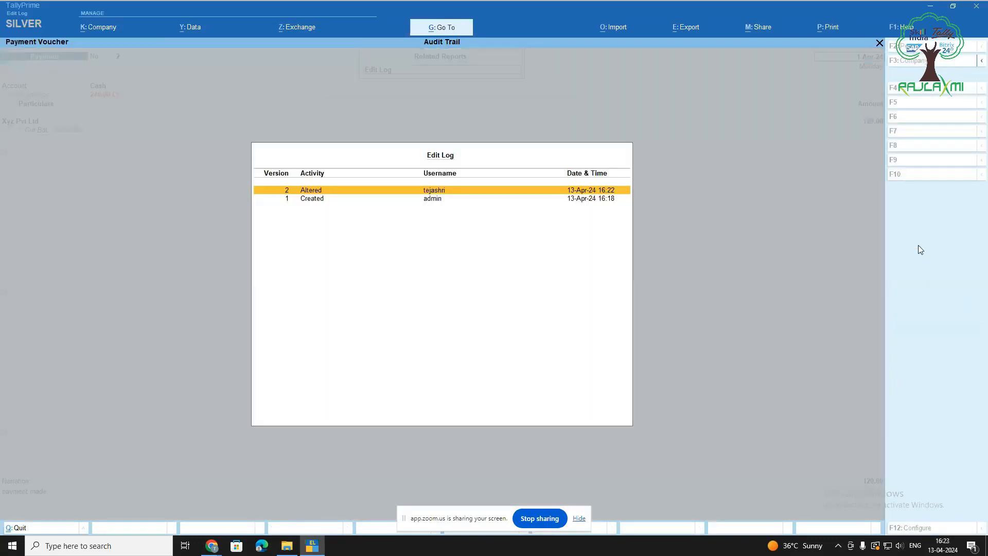
key("Return")
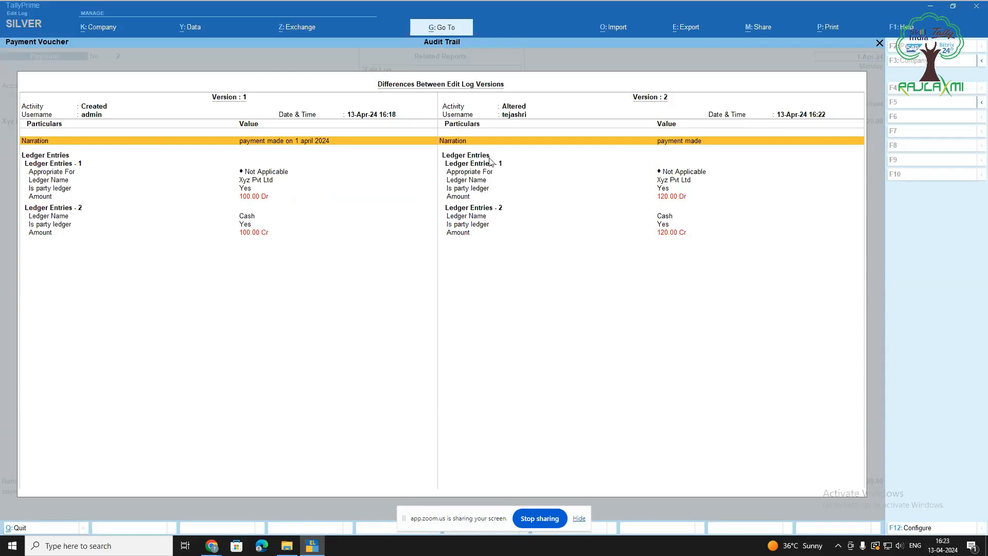
key("Down")
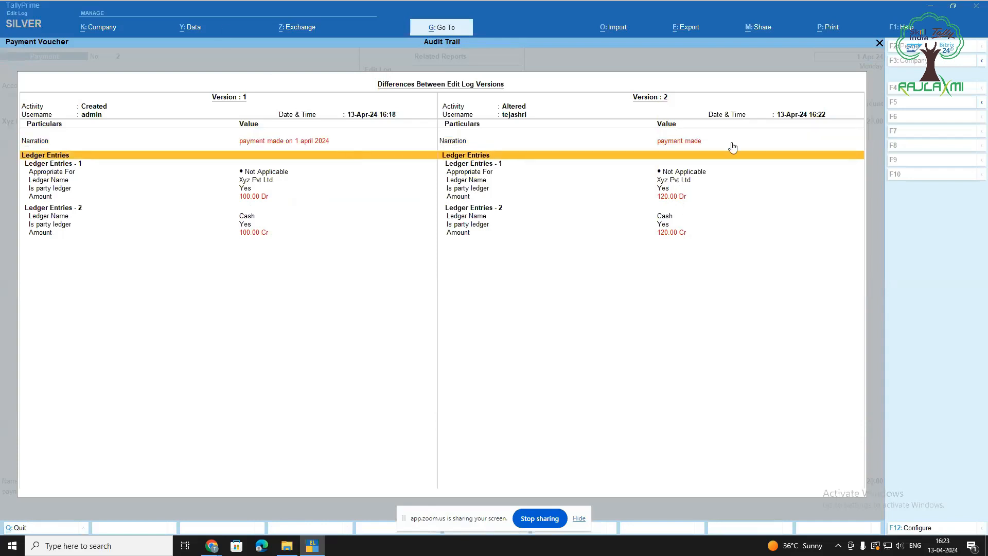
key("Escape")
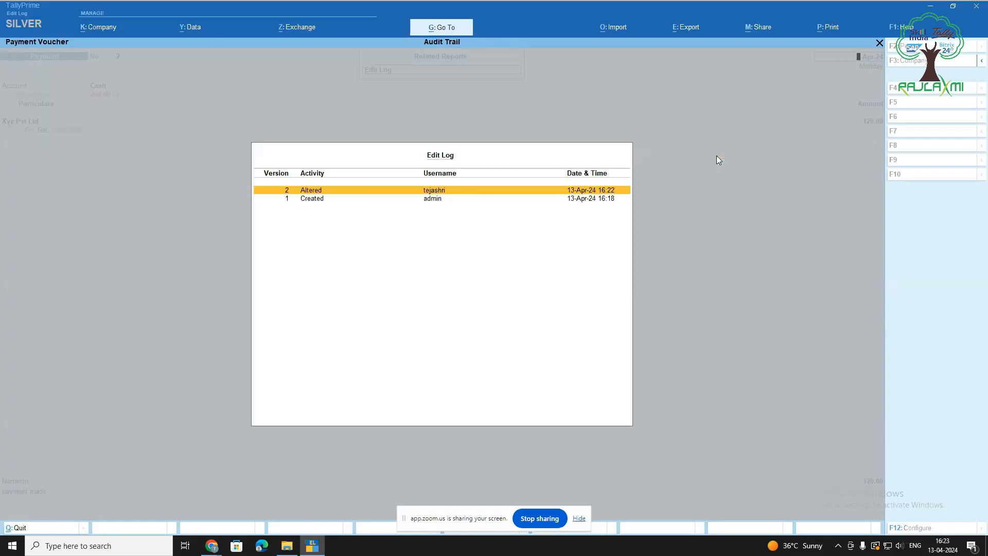
key("Escape")
key("Escape")
key("y")
key("Escape")
key("Escape")
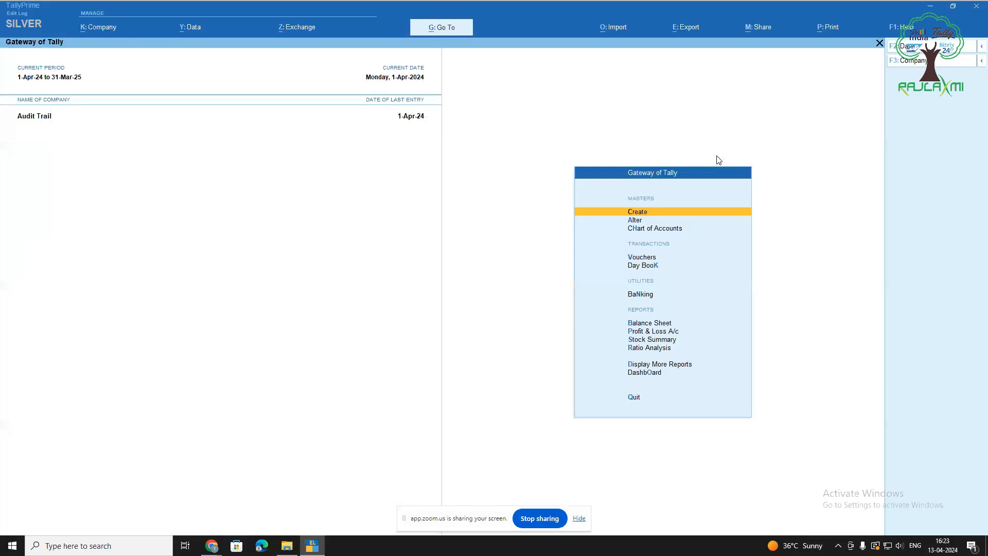